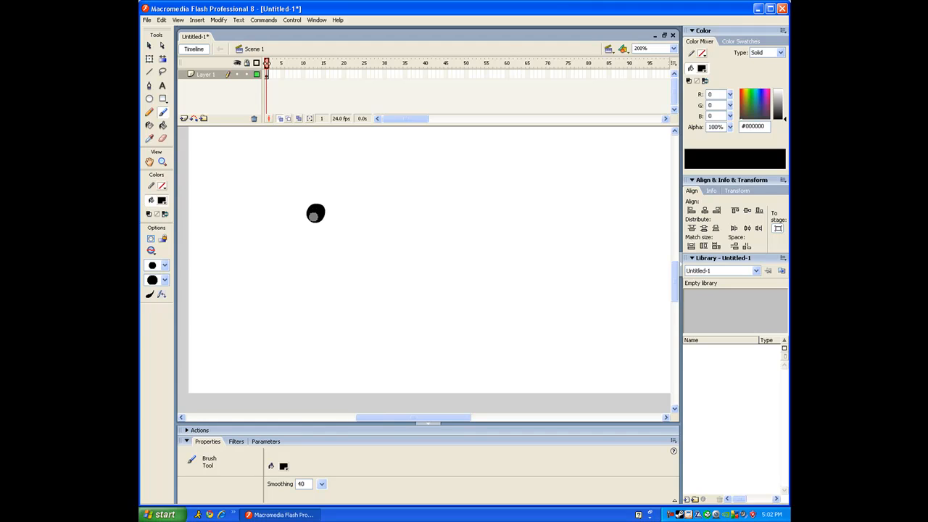
Brush the running figure's arms and second leg on frame 1, undoing and redrawing bad strokes
{"action": "key", "text": "ctrl+z"}
{"action": "mouse_move", "coordinate": [315, 214]}
{"action": "left_mouse_down"}
{"action": "mouse_move", "coordinate": [293, 248]}
{"action": "mouse_move", "coordinate": [329, 275]}
{"action": "left_mouse_up"}
{"action": "key", "text": "ctrl+z"}
{"action": "left_click_drag", "start_coordinate": [292, 246], "coordinate": [338, 290]}
{"action": "key", "text": "ctrl+z"}
{"action": "key", "text": "ctrl+z"}
{"action": "key", "text": "ctrl+z"}
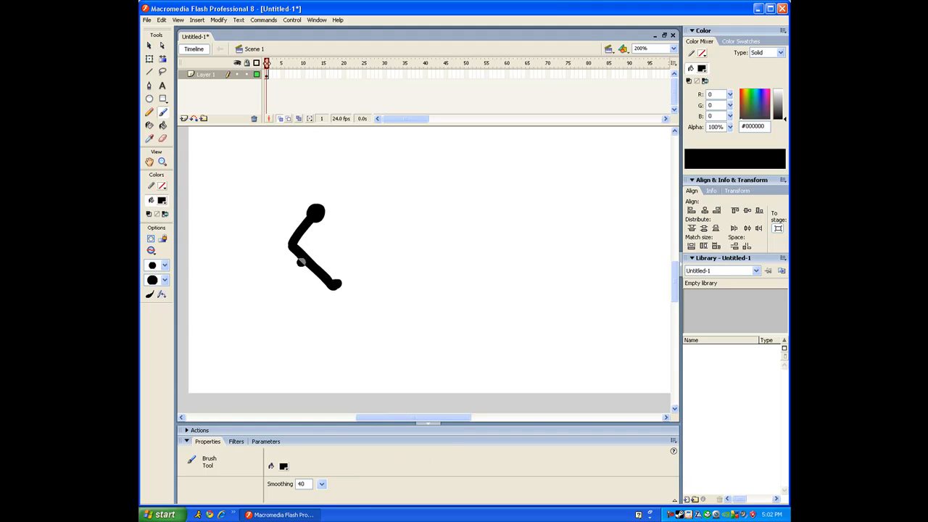
{"action": "key", "text": "ctrl+z"}
{"action": "mouse_move", "coordinate": [293, 248]}
{"action": "left_mouse_down"}
{"action": "mouse_move", "coordinate": [272, 262]}
{"action": "mouse_move", "coordinate": [239, 263]}
{"action": "left_mouse_up"}
{"action": "mouse_move", "coordinate": [312, 225]}
{"action": "left_mouse_down"}
{"action": "mouse_move", "coordinate": [338, 227]}
{"action": "mouse_move", "coordinate": [345, 215]}
{"action": "mouse_move", "coordinate": [333, 231]}
{"action": "mouse_move", "coordinate": [340, 216]}
{"action": "mouse_move", "coordinate": [270, 226]}
{"action": "left_mouse_up"}
{"action": "key", "text": "ctrl+z"}
Convert the frame 1 stick figure into a movie clip symbol named run_loop
{"action": "left_click", "coordinate": [267, 75]}
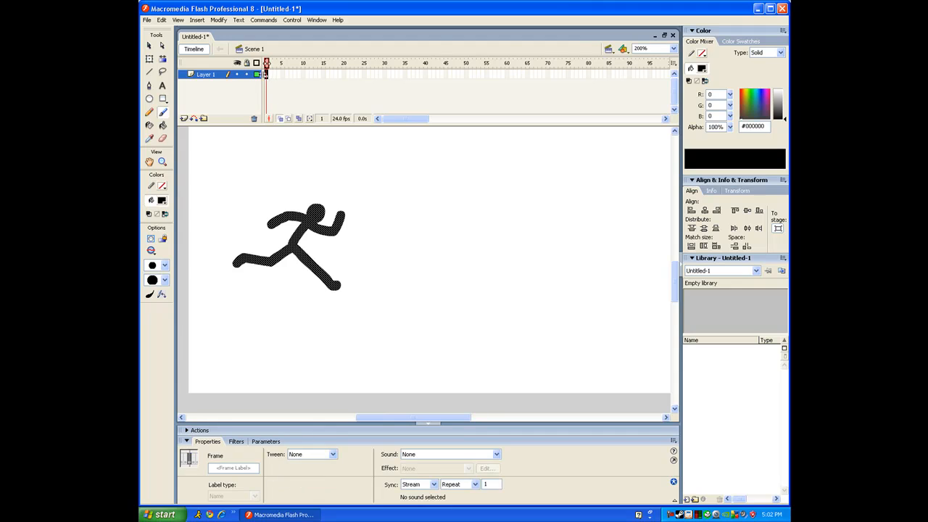
{"action": "key", "text": "F8"}
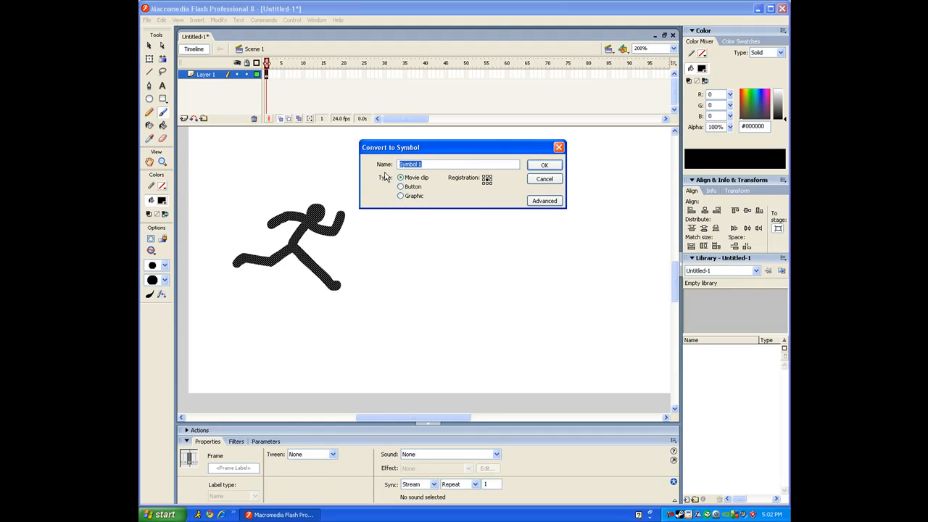
{"action": "type", "text": "run_loop"}
{"action": "key", "text": "Return"}
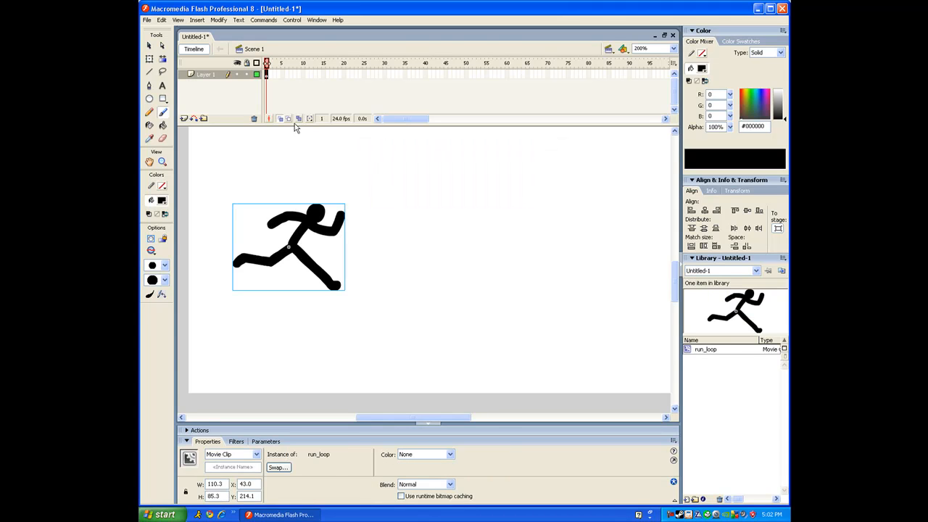
{"action": "left_click", "coordinate": [150, 46]}
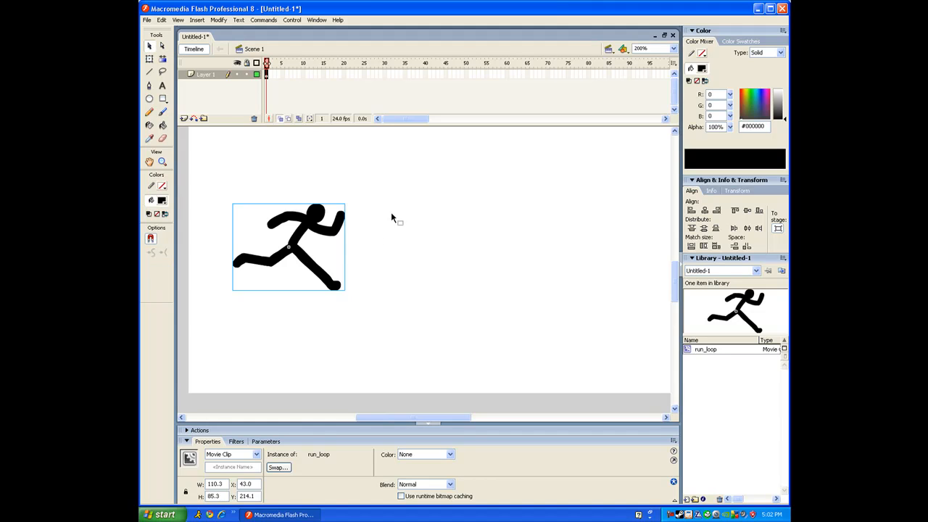
Enter the run_loop symbol for editing and insert a blank keyframe at frame 2
{"action": "double_click", "coordinate": [316, 218]}
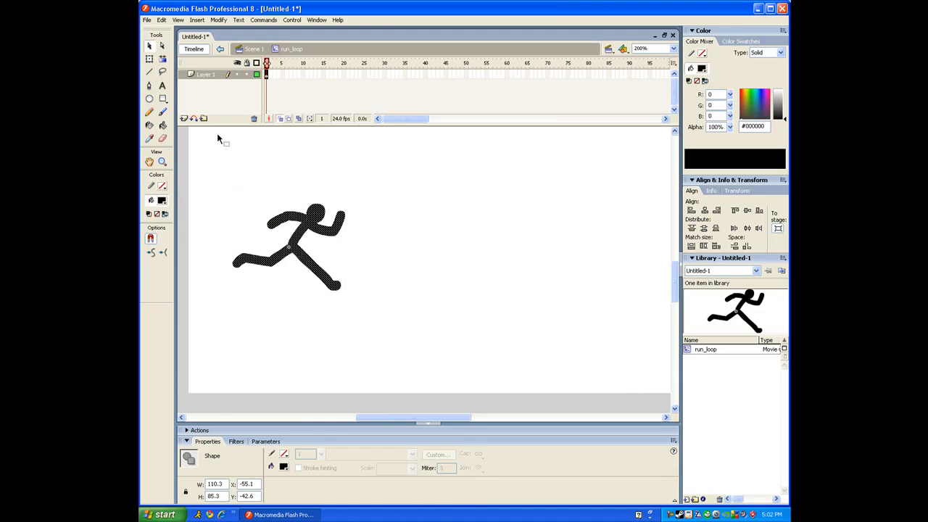
{"action": "left_click", "coordinate": [162, 111]}
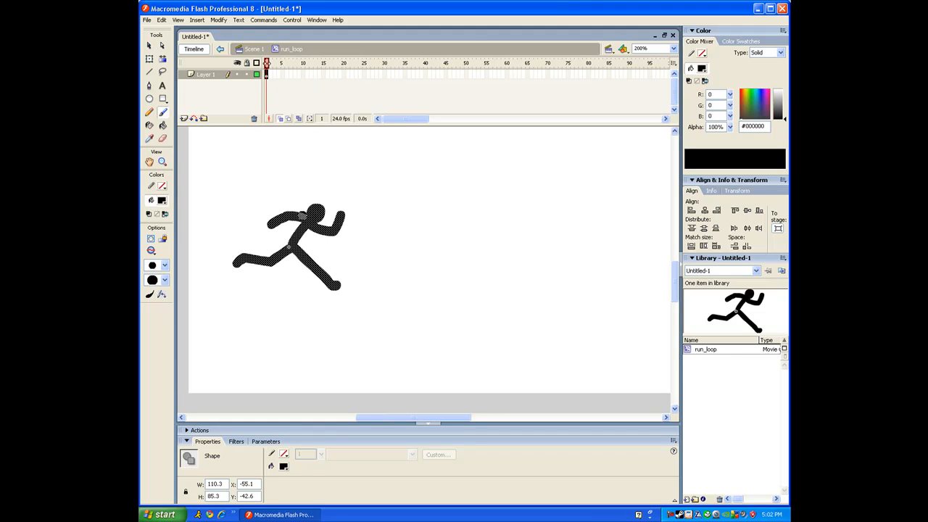
{"action": "key", "text": "F7"}
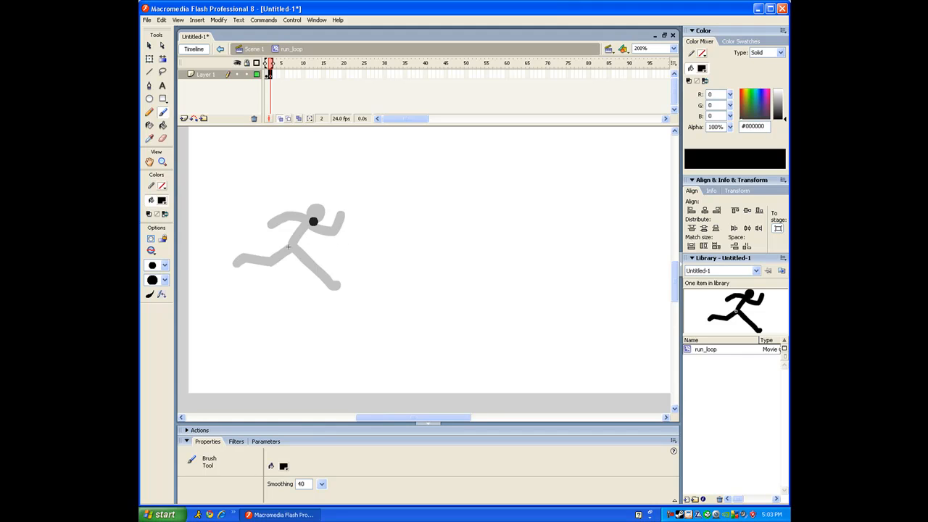
Brush a new head and torso over the faded first pose, redoing strokes as needed
{"action": "left_click_drag", "start_coordinate": [317, 214], "coordinate": [316, 219]}
{"action": "key", "text": "ctrl+z"}
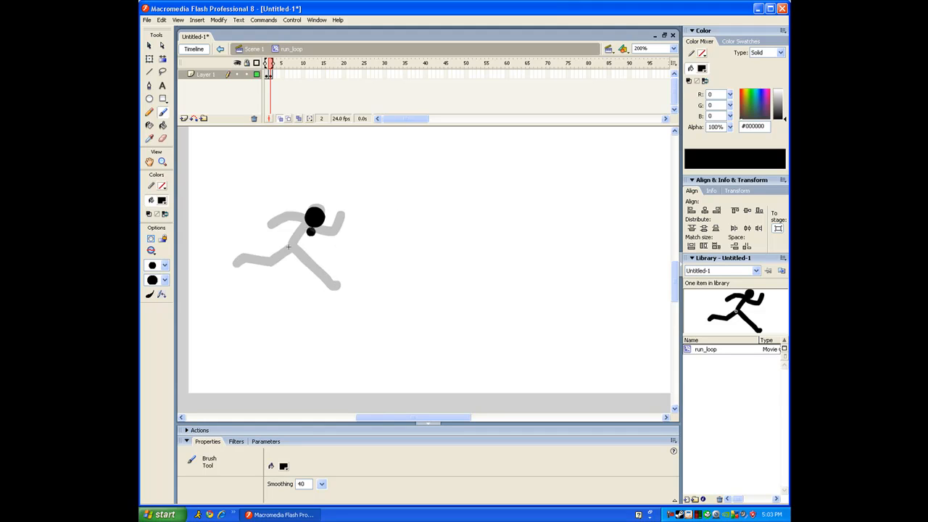
{"action": "left_click_drag", "start_coordinate": [312, 219], "coordinate": [290, 250]}
{"action": "key", "text": "ctrl+z"}
{"action": "mouse_move", "coordinate": [312, 220]}
{"action": "left_mouse_down"}
{"action": "mouse_move", "coordinate": [288, 249]}
{"action": "mouse_move", "coordinate": [312, 269]}
{"action": "mouse_move", "coordinate": [304, 262]}
{"action": "mouse_move", "coordinate": [308, 288]}
{"action": "left_mouse_up"}
{"action": "key", "text": "ctrl+z"}
{"action": "key", "text": "ctrl+z"}
{"action": "key", "text": "ctrl+z"}
{"action": "key", "text": "ctrl+z"}
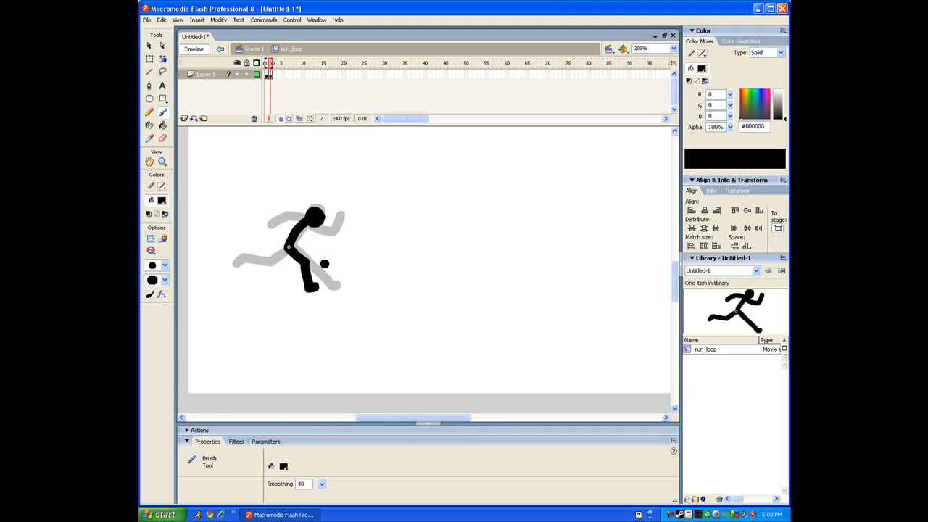
{"action": "left_click", "coordinate": [165, 265]}
{"action": "left_click", "coordinate": [159, 291]}
{"action": "left_click_drag", "start_coordinate": [312, 270], "coordinate": [357, 255]}
{"action": "mouse_move", "coordinate": [291, 196]}
{"action": "left_mouse_down"}
{"action": "mouse_move", "coordinate": [372, 190]}
{"action": "mouse_move", "coordinate": [348, 187]}
{"action": "left_mouse_up"}
{"action": "mouse_move", "coordinate": [540, 261]}
{"action": "left_mouse_down"}
{"action": "mouse_move", "coordinate": [360, 292]}
{"action": "mouse_move", "coordinate": [393, 298]}
{"action": "left_mouse_up"}
{"action": "left_click_drag", "start_coordinate": [240, 292], "coordinate": [442, 305]}
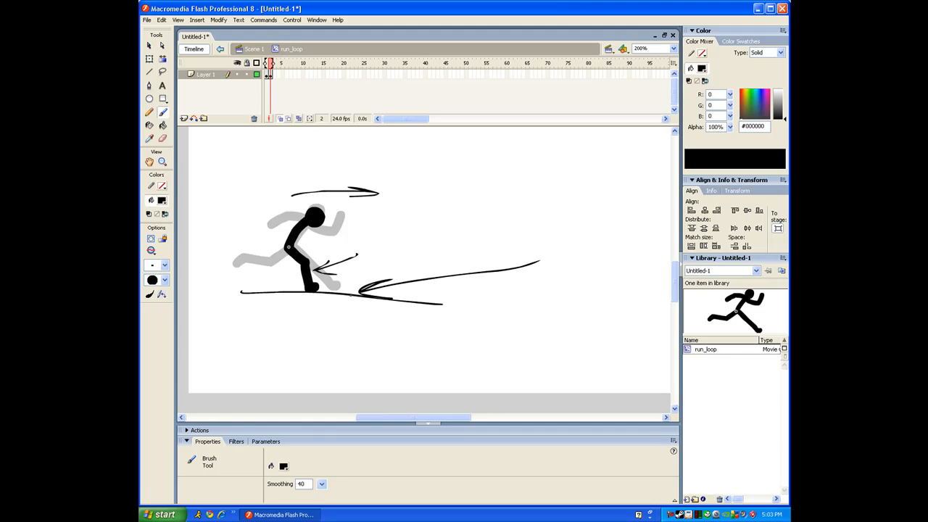
{"action": "left_click_drag", "start_coordinate": [345, 293], "coordinate": [328, 292]}
{"action": "left_click_drag", "start_coordinate": [319, 291], "coordinate": [297, 293]}
{"action": "key", "text": "ctrl+z"}
{"action": "key", "text": "ctrl+z"}
{"action": "key", "text": "ctrl+z"}
{"action": "key", "text": "ctrl+z"}
{"action": "key", "text": "ctrl+z"}
{"action": "key", "text": "ctrl+z"}
{"action": "key", "text": "ctrl+z"}
{"action": "key", "text": "ctrl+z"}
{"action": "key", "text": "ctrl+z"}
{"action": "key", "text": "ctrl+z"}
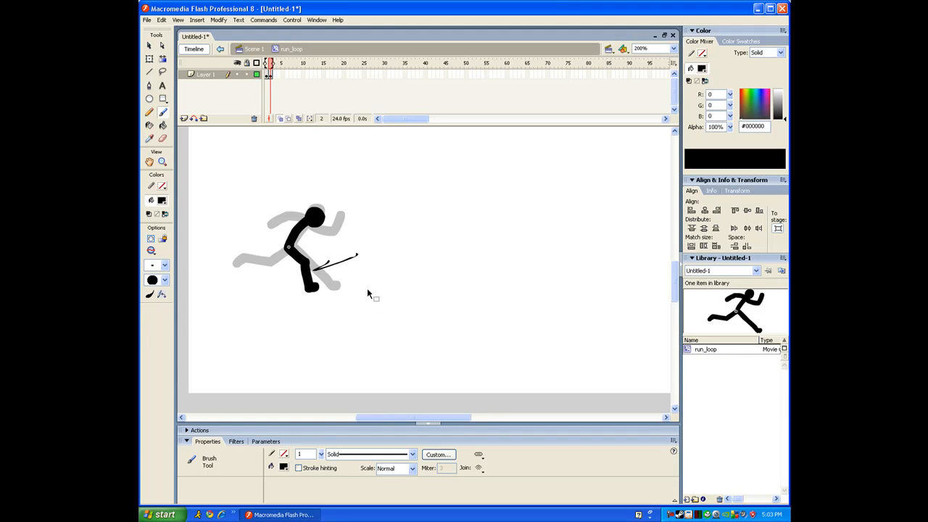
Pick a large brush size and paint the second pose's remaining leg and upper arm
{"action": "left_click", "coordinate": [151, 250]}
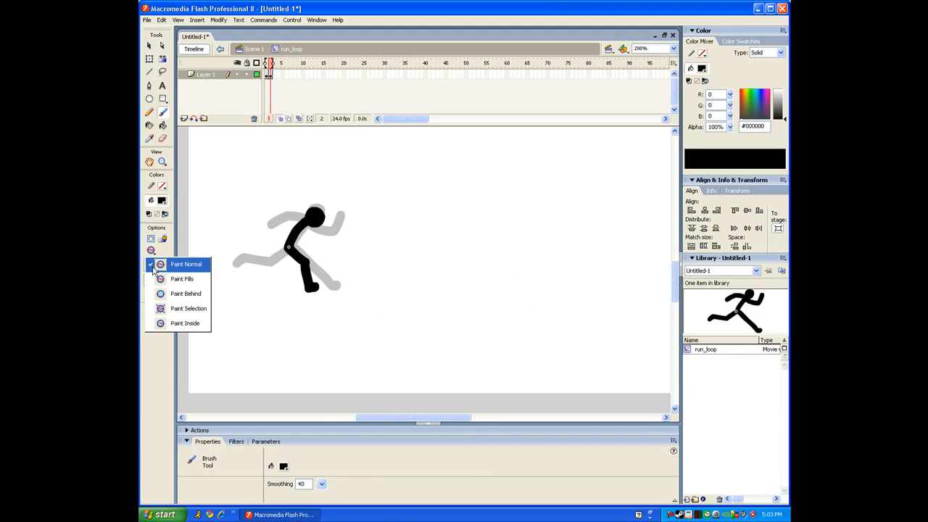
{"action": "left_click", "coordinate": [156, 264]}
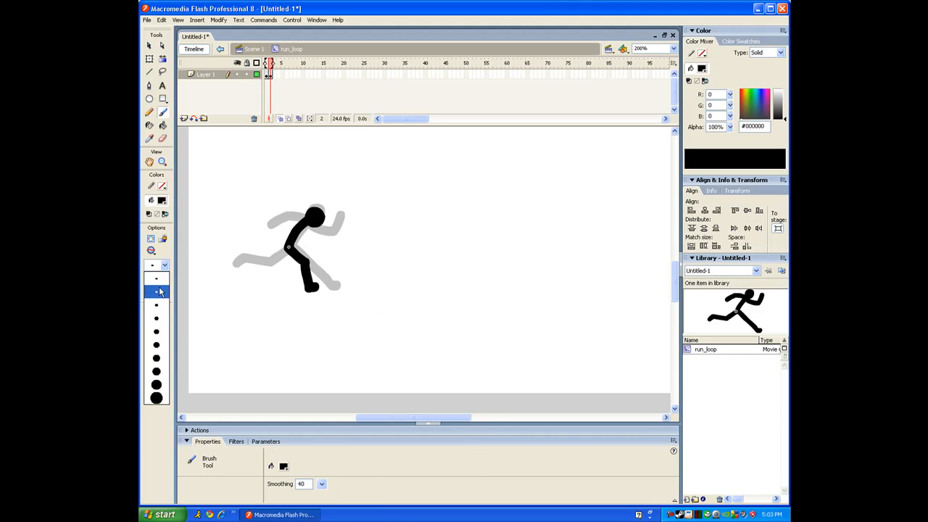
{"action": "left_click", "coordinate": [158, 371]}
{"action": "mouse_move", "coordinate": [289, 249]}
{"action": "left_mouse_down"}
{"action": "mouse_move", "coordinate": [292, 269]}
{"action": "mouse_move", "coordinate": [249, 269]}
{"action": "left_mouse_up"}
{"action": "key", "text": "ctrl+z"}
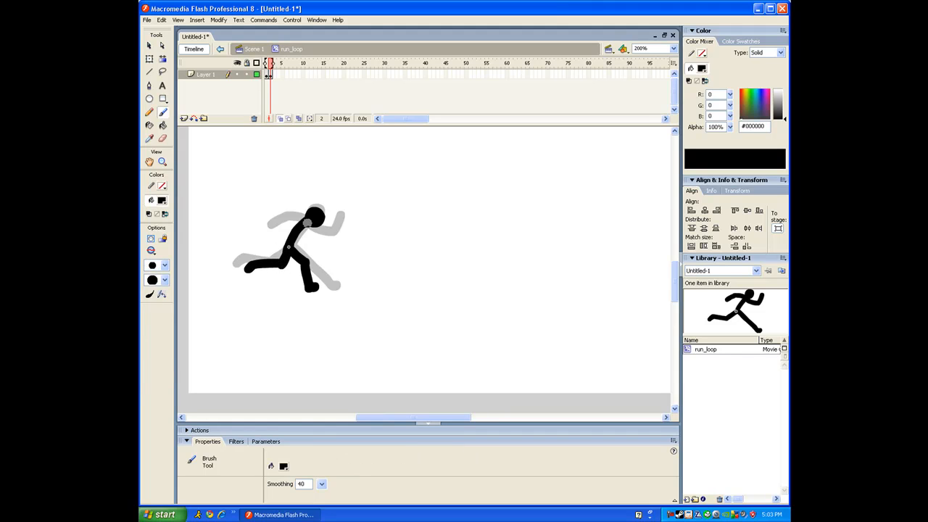
{"action": "mouse_move", "coordinate": [306, 220]}
{"action": "left_mouse_down"}
{"action": "mouse_move", "coordinate": [283, 219]}
{"action": "mouse_move", "coordinate": [293, 217]}
{"action": "mouse_move", "coordinate": [278, 231]}
{"action": "mouse_move", "coordinate": [337, 226]}
{"action": "left_mouse_up"}
{"action": "key", "text": "ctrl+z"}
Add keyframe 3 and brush its crouched torso, leg and bent arm, then add keyframe 4
{"action": "key", "text": "F7"}
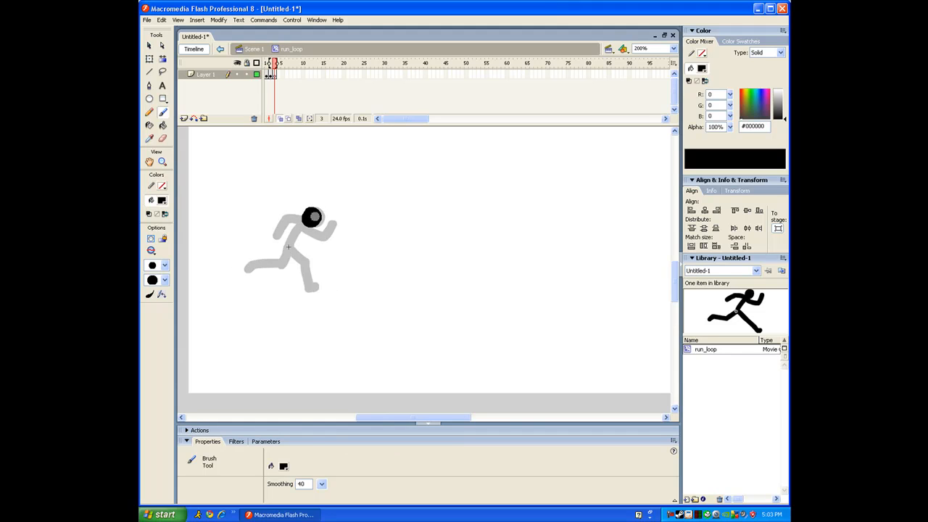
{"action": "mouse_move", "coordinate": [305, 218]}
{"action": "left_mouse_down"}
{"action": "mouse_move", "coordinate": [286, 244]}
{"action": "mouse_move", "coordinate": [297, 267]}
{"action": "mouse_move", "coordinate": [278, 289]}
{"action": "left_mouse_up"}
{"action": "key", "text": "ctrl+z"}
{"action": "left_click_drag", "start_coordinate": [289, 251], "coordinate": [272, 273]}
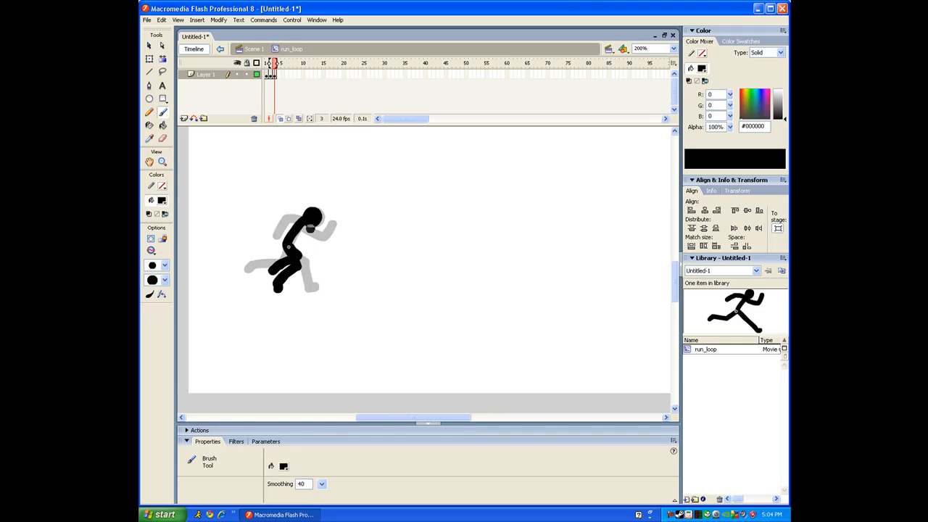
{"action": "mouse_move", "coordinate": [302, 224]}
{"action": "left_mouse_down"}
{"action": "mouse_move", "coordinate": [316, 237]}
{"action": "mouse_move", "coordinate": [303, 237]}
{"action": "mouse_move", "coordinate": [319, 233]}
{"action": "mouse_move", "coordinate": [283, 226]}
{"action": "mouse_move", "coordinate": [295, 246]}
{"action": "left_mouse_up"}
{"action": "key", "text": "ctrl+z"}
{"action": "key", "text": "ctrl+z"}
{"action": "key", "text": "ctrl+z"}
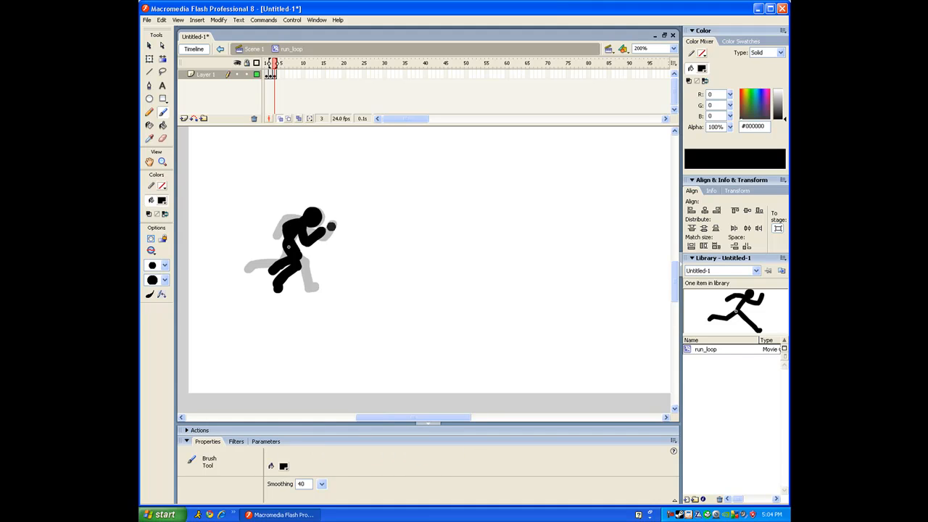
{"action": "key", "text": "F7"}
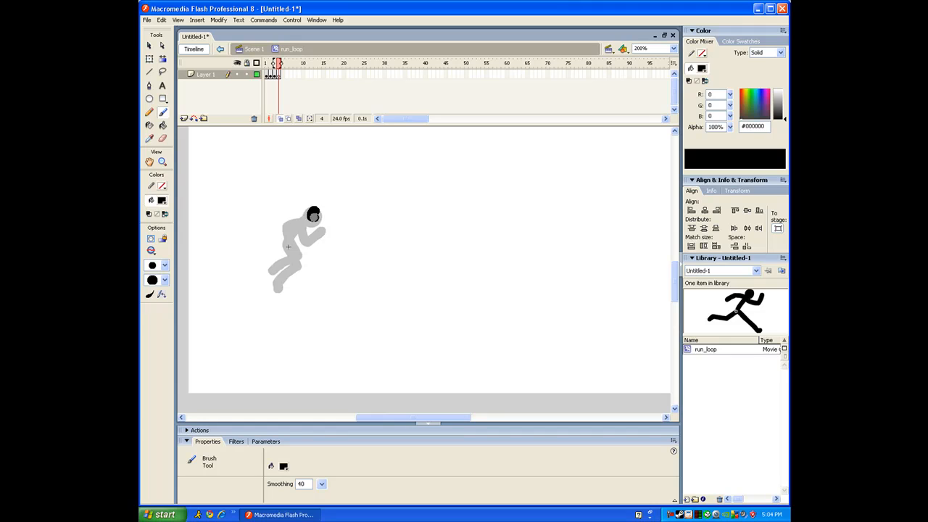
Brush frame 4's leaning torso, second leg and arm, then insert a blank keyframe at frame 5
{"action": "mouse_move", "coordinate": [308, 216]}
{"action": "left_mouse_down"}
{"action": "mouse_move", "coordinate": [279, 240]}
{"action": "mouse_move", "coordinate": [289, 232]}
{"action": "mouse_move", "coordinate": [276, 262]}
{"action": "mouse_move", "coordinate": [245, 290]}
{"action": "left_mouse_up"}
{"action": "key", "text": "ctrl+z"}
{"action": "mouse_move", "coordinate": [286, 243]}
{"action": "left_mouse_down"}
{"action": "mouse_move", "coordinate": [292, 258]}
{"action": "mouse_move", "coordinate": [305, 251]}
{"action": "mouse_move", "coordinate": [289, 260]}
{"action": "left_mouse_up"}
{"action": "key", "text": "ctrl+z"}
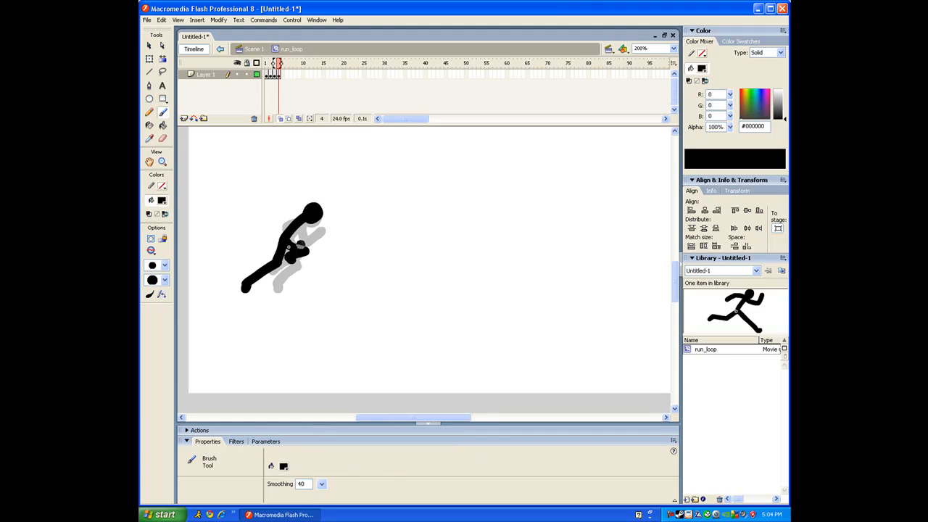
{"action": "mouse_move", "coordinate": [300, 221]}
{"action": "left_mouse_down"}
{"action": "mouse_move", "coordinate": [305, 243]}
{"action": "mouse_move", "coordinate": [293, 234]}
{"action": "mouse_move", "coordinate": [302, 245]}
{"action": "left_mouse_up"}
{"action": "key", "text": "ctrl+z"}
{"action": "key", "text": "F7"}
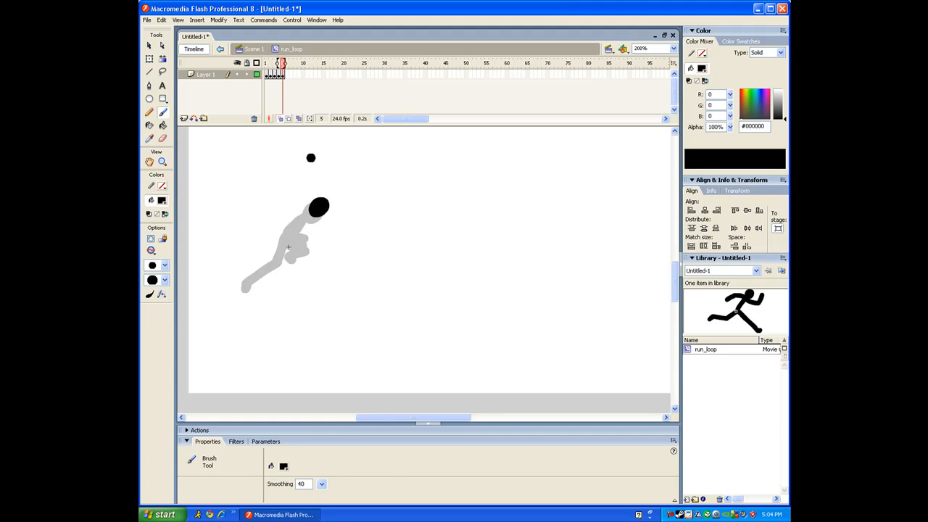
Copy the frame 1 drawing and paste it into frame 5
{"action": "left_click", "coordinate": [268, 76]}
{"action": "right_click", "coordinate": [267, 75]}
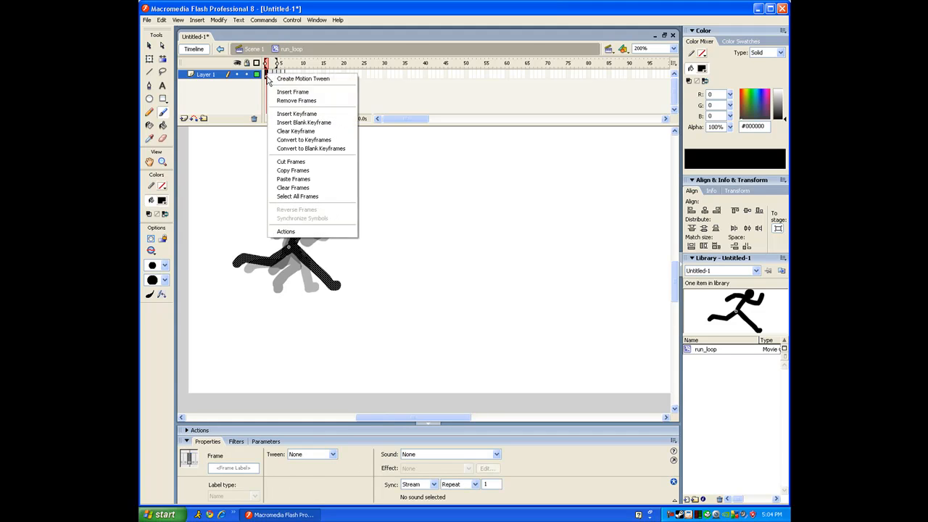
{"action": "left_click", "coordinate": [305, 170]}
{"action": "right_click", "coordinate": [285, 75]}
{"action": "left_click", "coordinate": [316, 178]}
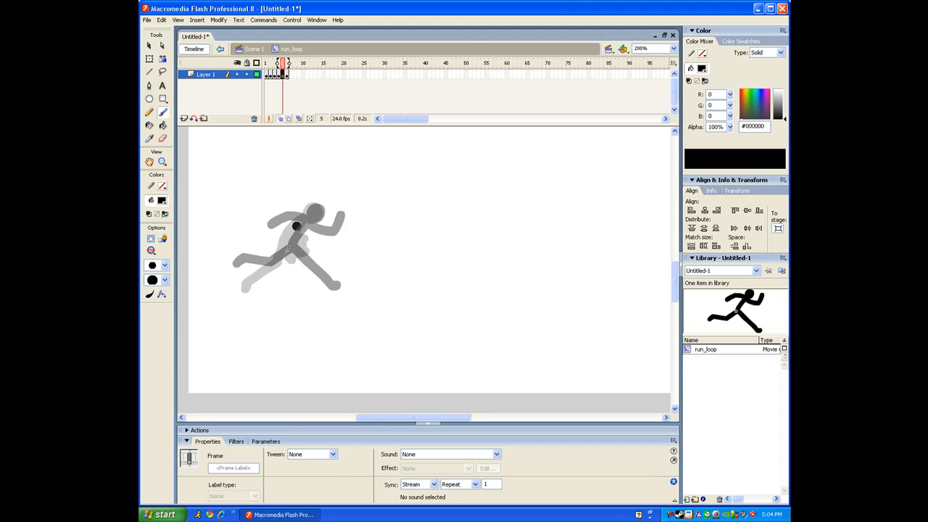
Brush frame 5's torso, thigh and arm over the faded figure, redrawing bad strokes
{"action": "mouse_move", "coordinate": [311, 211]}
{"action": "left_mouse_down"}
{"action": "mouse_move", "coordinate": [269, 266]}
{"action": "mouse_move", "coordinate": [241, 275]}
{"action": "left_mouse_up"}
{"action": "key", "text": "ctrl+z"}
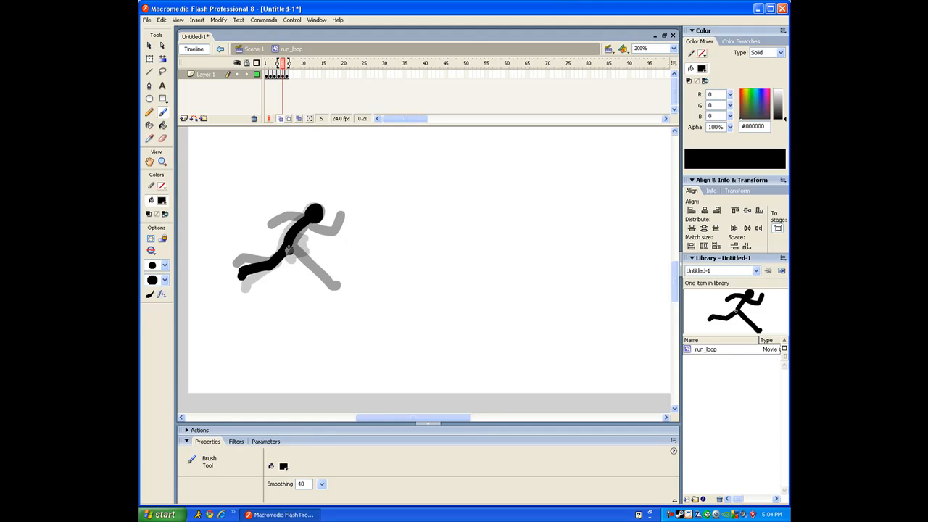
{"action": "mouse_move", "coordinate": [290, 246]}
{"action": "left_mouse_down"}
{"action": "mouse_move", "coordinate": [315, 256]}
{"action": "mouse_move", "coordinate": [325, 276]}
{"action": "left_mouse_up"}
{"action": "key", "text": "ctrl+z"}
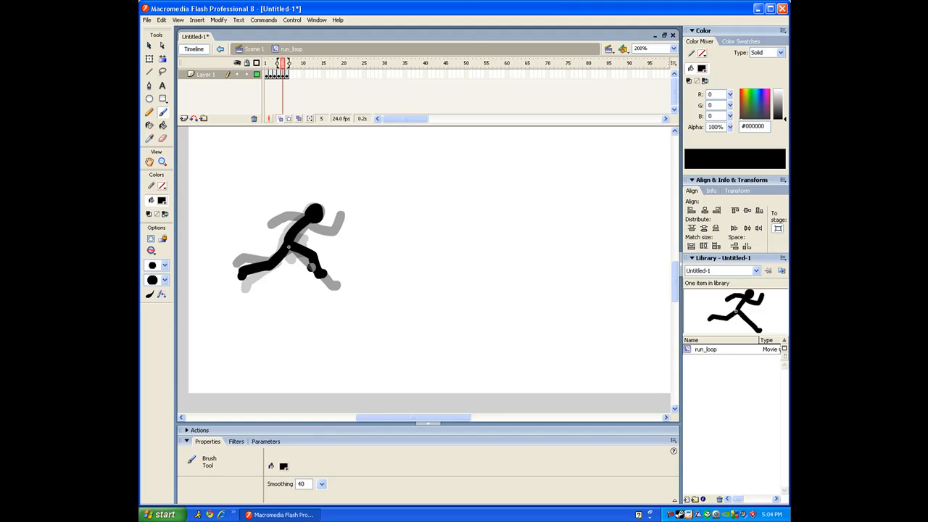
{"action": "mouse_move", "coordinate": [305, 220]}
{"action": "left_mouse_down"}
{"action": "mouse_move", "coordinate": [317, 240]}
{"action": "mouse_move", "coordinate": [332, 235]}
{"action": "mouse_move", "coordinate": [278, 233]}
{"action": "mouse_move", "coordinate": [285, 236]}
{"action": "left_mouse_up"}
{"action": "key", "text": "ctrl+z"}
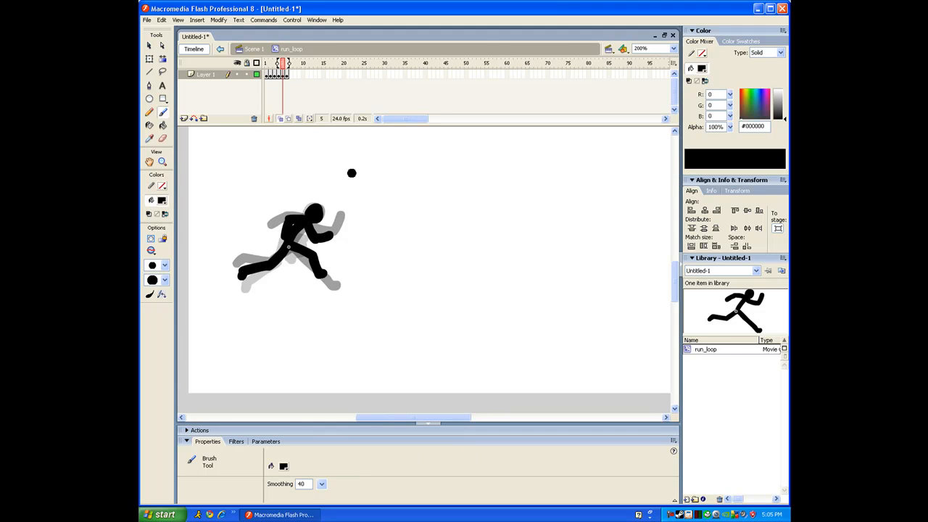
Remove frame 6 from run_loop and scrub through the five run poses
{"action": "left_click", "coordinate": [287, 74]}
{"action": "right_click", "coordinate": [289, 75]}
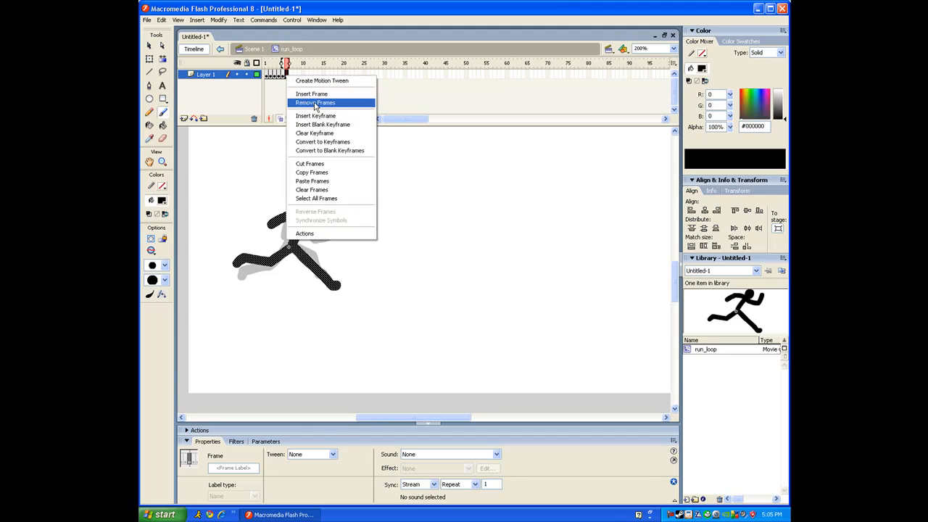
{"action": "left_click", "coordinate": [319, 104]}
{"action": "mouse_move", "coordinate": [268, 79]}
{"action": "left_mouse_down"}
{"action": "mouse_move", "coordinate": [269, 66]}
{"action": "mouse_move", "coordinate": [284, 67]}
{"action": "left_mouse_up"}
Return to Scene 1 and nudge the run_loop instance slightly left
{"action": "key", "text": "ctrl+e"}
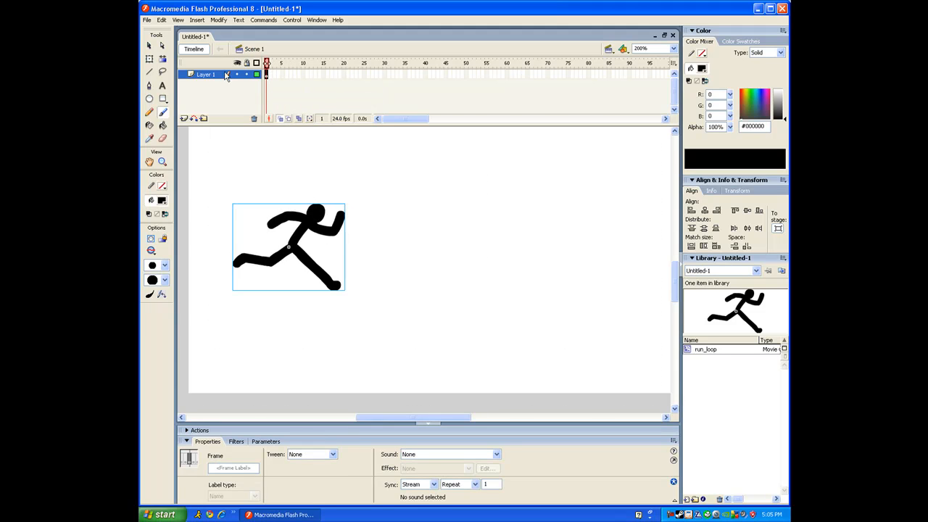
{"action": "left_click", "coordinate": [149, 47]}
{"action": "left_click_drag", "start_coordinate": [310, 235], "coordinate": [305, 233]}
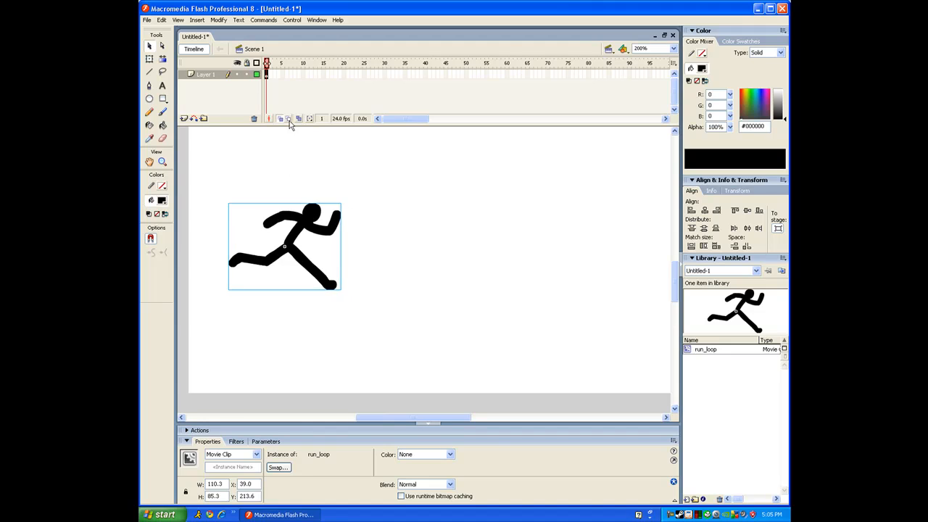
{"action": "left_click", "coordinate": [268, 75]}
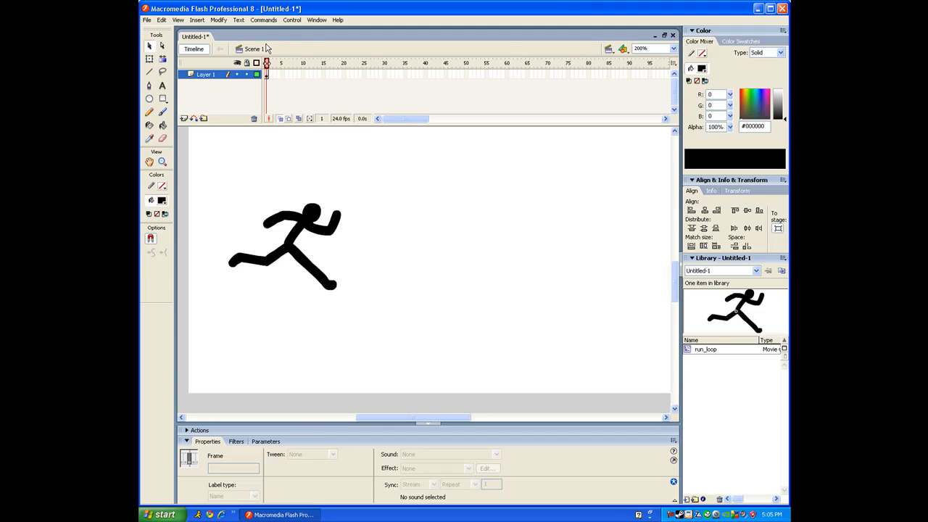
Test-play the running figure with Ctrl+Enter, then reopen run_loop from the Library
{"action": "left_click_drag", "start_coordinate": [284, 75], "coordinate": [469, 95]}
{"action": "left_click", "coordinate": [486, 76]}
{"action": "key", "text": "ctrl+Return"}
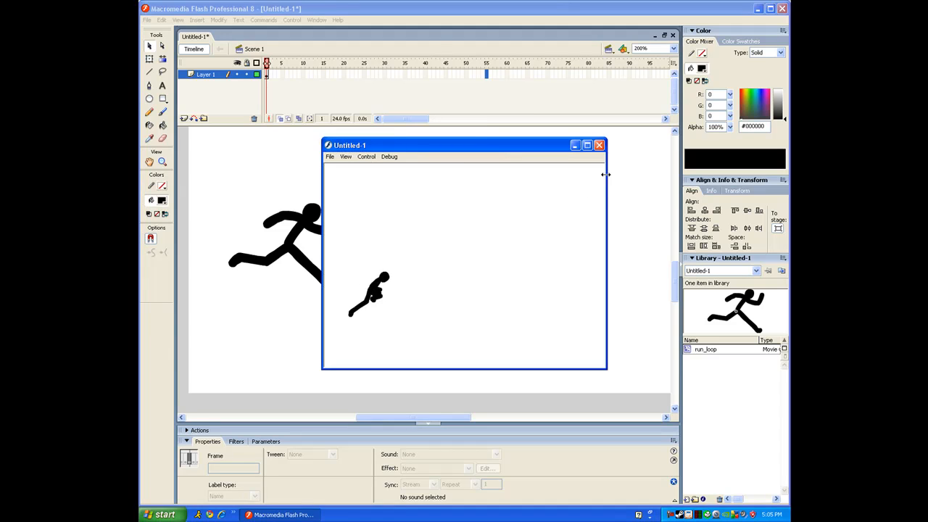
{"action": "left_click", "coordinate": [599, 148]}
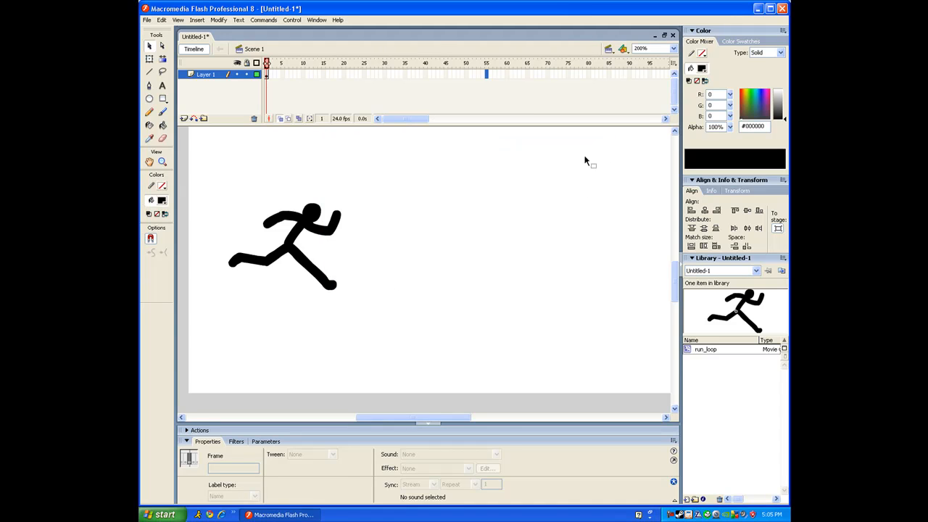
{"action": "left_click", "coordinate": [411, 412]}
{"action": "double_click", "coordinate": [688, 351]}
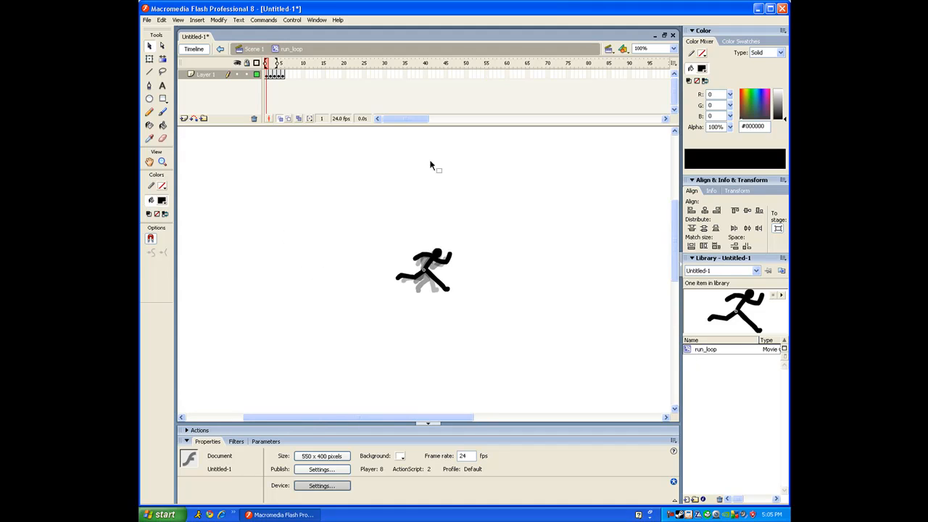
Insert an extra frame after each run pose keyframe with F5
{"action": "left_click", "coordinate": [282, 76]}
{"action": "key", "text": "F5"}
{"action": "left_click", "coordinate": [279, 77]}
{"action": "key", "text": "F5"}
{"action": "left_click", "coordinate": [274, 76]}
{"action": "key", "text": "F5"}
{"action": "left_click", "coordinate": [270, 76]}
{"action": "key", "text": "F5"}
{"action": "left_click", "coordinate": [267, 76]}
Zoom the stage to 200% and move to frame 2 with the Brush selected
{"action": "left_click", "coordinate": [163, 162]}
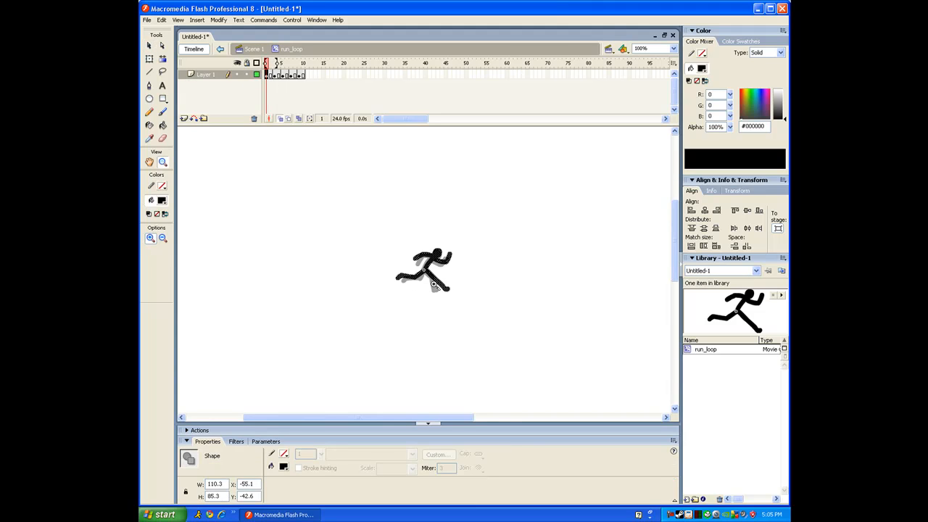
{"action": "left_click", "coordinate": [434, 275]}
{"action": "left_click", "coordinate": [433, 275]}
{"action": "left_click", "coordinate": [641, 48]}
{"action": "type", "text": "200"}
{"action": "key", "text": "Return"}
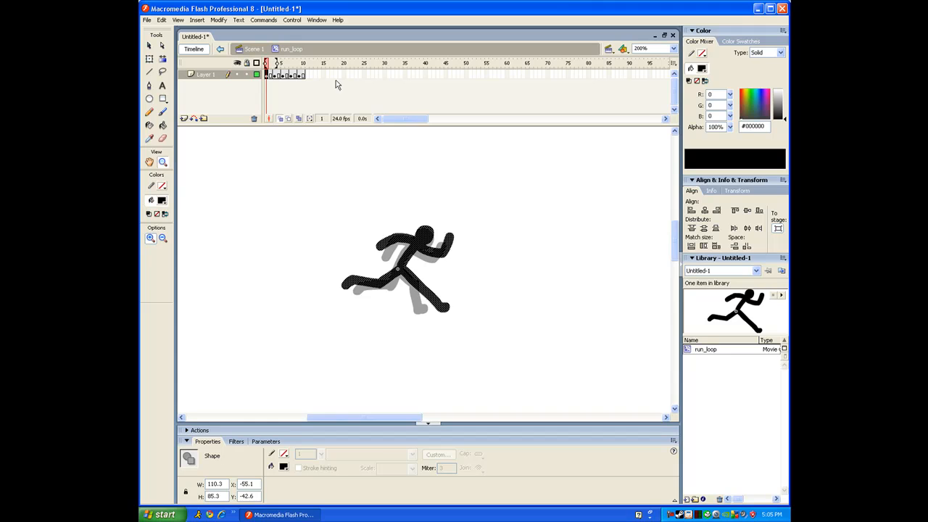
{"action": "left_click", "coordinate": [163, 114]}
{"action": "key", "text": "period"}
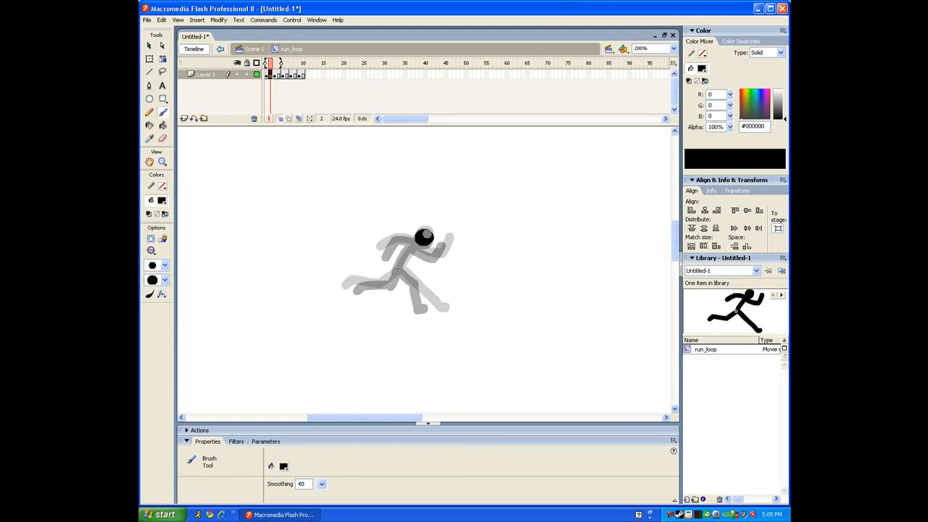
Brush frame 2's in-between head, torso and arms, then start frame 4's torso
{"action": "left_click_drag", "start_coordinate": [424, 234], "coordinate": [397, 269]}
{"action": "key", "text": "ctrl+z"}
{"action": "key", "text": "ctrl+z"}
{"action": "key", "text": "ctrl+z"}
{"action": "mouse_move", "coordinate": [421, 239]}
{"action": "left_mouse_down"}
{"action": "mouse_move", "coordinate": [385, 283]}
{"action": "mouse_move", "coordinate": [355, 285]}
{"action": "mouse_move", "coordinate": [404, 273]}
{"action": "mouse_move", "coordinate": [430, 308]}
{"action": "left_mouse_up"}
{"action": "key", "text": "ctrl+z"}
{"action": "key", "text": "ctrl+z"}
{"action": "key", "text": "ctrl+z"}
{"action": "key", "text": "ctrl+z"}
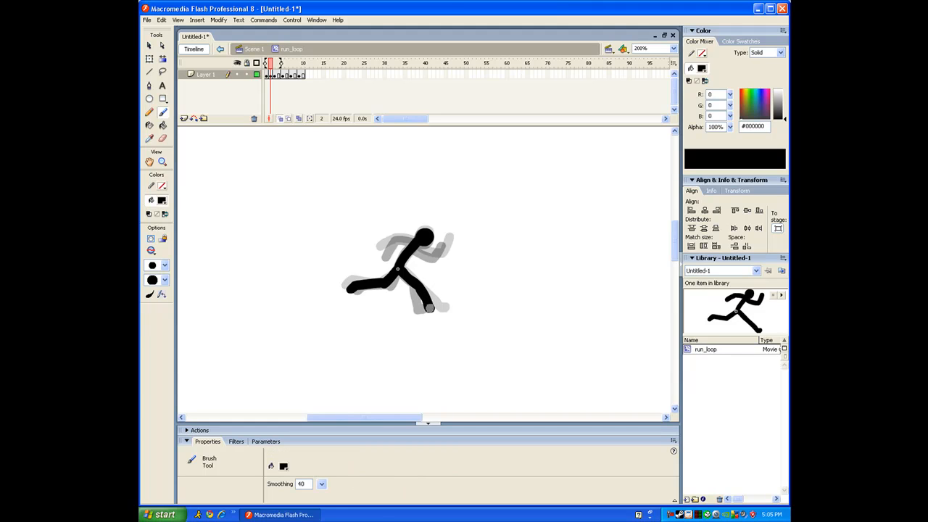
{"action": "mouse_move", "coordinate": [418, 249]}
{"action": "left_mouse_down"}
{"action": "mouse_move", "coordinate": [448, 243]}
{"action": "mouse_move", "coordinate": [440, 253]}
{"action": "mouse_move", "coordinate": [419, 251]}
{"action": "mouse_move", "coordinate": [438, 258]}
{"action": "mouse_move", "coordinate": [449, 238]}
{"action": "left_mouse_up"}
{"action": "key", "text": "ctrl+z"}
{"action": "key", "text": "ctrl+z"}
{"action": "key", "text": "ctrl+z"}
{"action": "key", "text": "ctrl+z"}
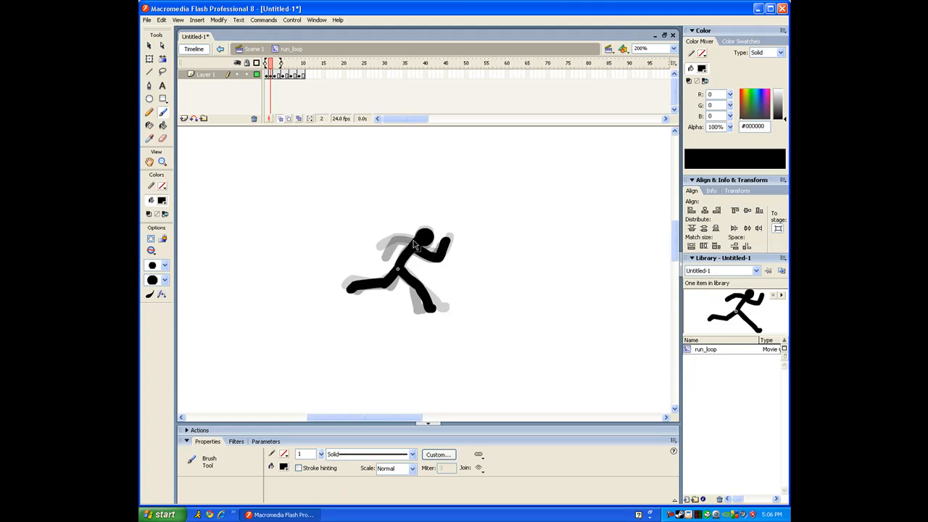
{"action": "mouse_move", "coordinate": [396, 239]}
{"action": "left_mouse_down"}
{"action": "mouse_move", "coordinate": [382, 251]}
{"action": "mouse_move", "coordinate": [423, 240]}
{"action": "mouse_move", "coordinate": [397, 268]}
{"action": "mouse_move", "coordinate": [407, 286]}
{"action": "mouse_move", "coordinate": [402, 316]}
{"action": "left_mouse_up"}
{"action": "key", "text": "period"}
{"action": "key", "text": "period"}
{"action": "key", "text": "ctrl+z"}
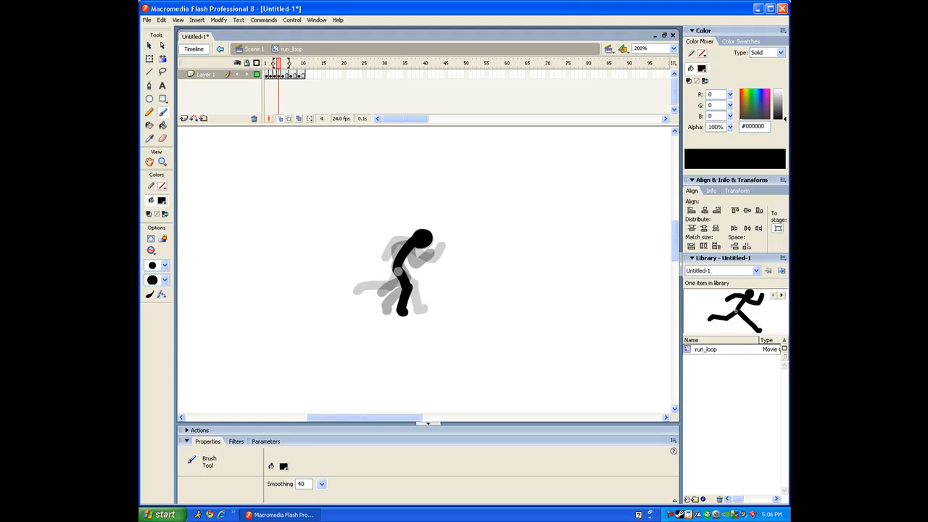
Finish the frame-4 pose by brushing the hip, thigh and a fist, undoing the arm strokes
{"action": "mouse_move", "coordinate": [398, 271]}
{"action": "left_mouse_down"}
{"action": "mouse_move", "coordinate": [404, 280]}
{"action": "mouse_move", "coordinate": [368, 293]}
{"action": "left_mouse_up"}
{"action": "left_click_drag", "start_coordinate": [290, 67], "coordinate": [285, 66]}
{"action": "left_click", "coordinate": [415, 247]}
{"action": "mouse_move", "coordinate": [419, 258]}
{"action": "left_mouse_down"}
{"action": "mouse_move", "coordinate": [395, 246]}
{"action": "mouse_move", "coordinate": [393, 259]}
{"action": "mouse_move", "coordinate": [429, 235]}
{"action": "mouse_move", "coordinate": [401, 249]}
{"action": "left_mouse_up"}
{"action": "key", "text": "ctrl+z"}
{"action": "key", "text": "ctrl+z"}
Make frame 6 a blank keyframe and brush a crouched head, torso and arm, redoing strokes
{"action": "key", "text": "period"}
{"action": "key", "text": "F7"}
{"action": "key", "text": "ctrl+z"}
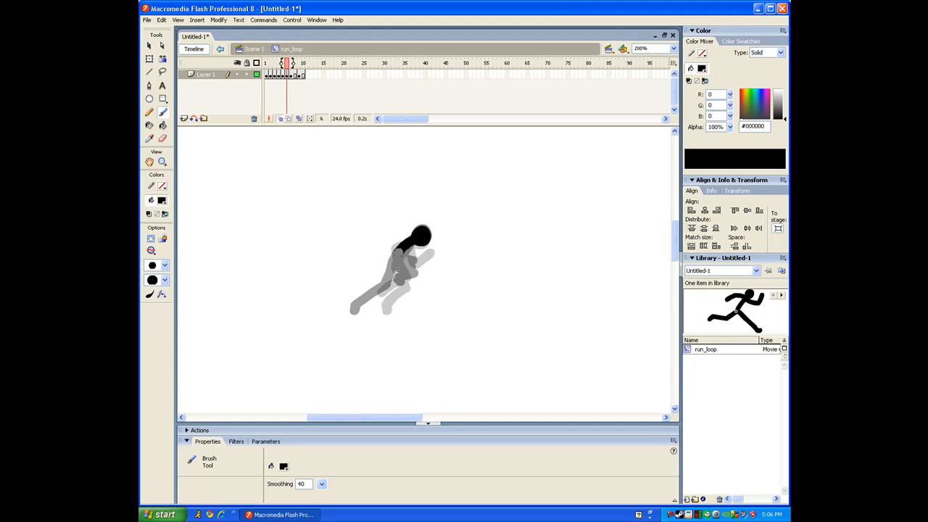
{"action": "key", "text": "ctrl+z"}
{"action": "key", "text": "ctrl+z"}
{"action": "mouse_move", "coordinate": [396, 263]}
{"action": "left_mouse_down"}
{"action": "mouse_move", "coordinate": [393, 285]}
{"action": "mouse_move", "coordinate": [371, 307]}
{"action": "left_mouse_up"}
{"action": "key", "text": "ctrl+z"}
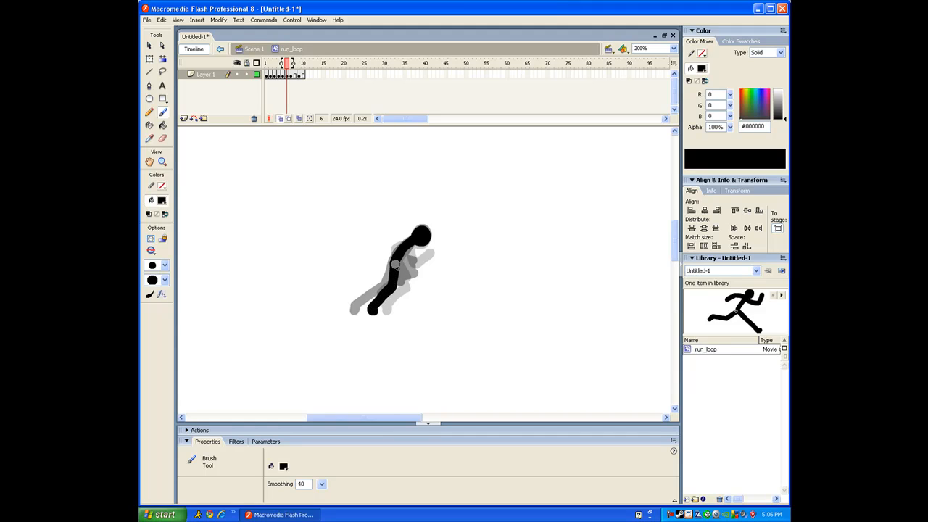
{"action": "mouse_move", "coordinate": [397, 266]}
{"action": "left_mouse_down"}
{"action": "mouse_move", "coordinate": [407, 274]}
{"action": "mouse_move", "coordinate": [395, 289]}
{"action": "left_mouse_up"}
Step back and forth around frame 6 to compare the new pose with its neighbours
{"action": "key", "text": "comma"}
{"action": "key", "text": "period"}
{"action": "key", "text": "period"}
{"action": "key", "text": "comma"}
{"action": "key", "text": "period"}
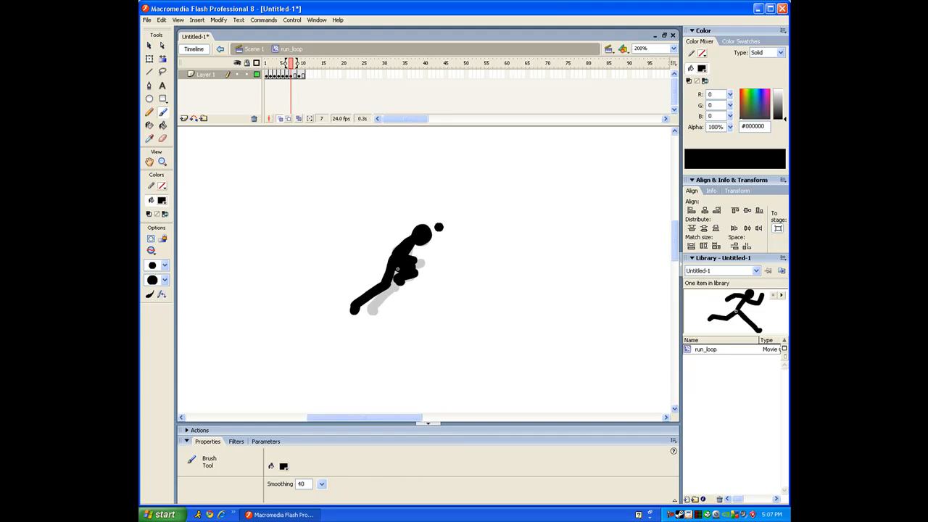
{"action": "key", "text": "period"}
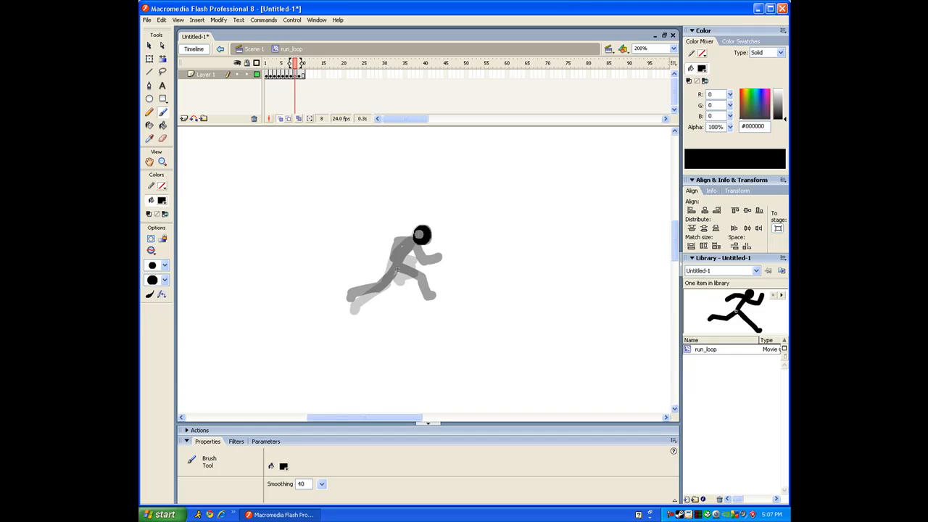
On frame 8, brush the head, a torso running down the leg to the foot, and the front arm
{"action": "left_click_drag", "start_coordinate": [421, 238], "coordinate": [425, 235]}
{"action": "key", "text": "ctrl+z"}
{"action": "key", "text": "ctrl+z"}
{"action": "mouse_move", "coordinate": [420, 241]}
{"action": "left_mouse_down"}
{"action": "mouse_move", "coordinate": [383, 287]}
{"action": "mouse_move", "coordinate": [354, 300]}
{"action": "left_mouse_up"}
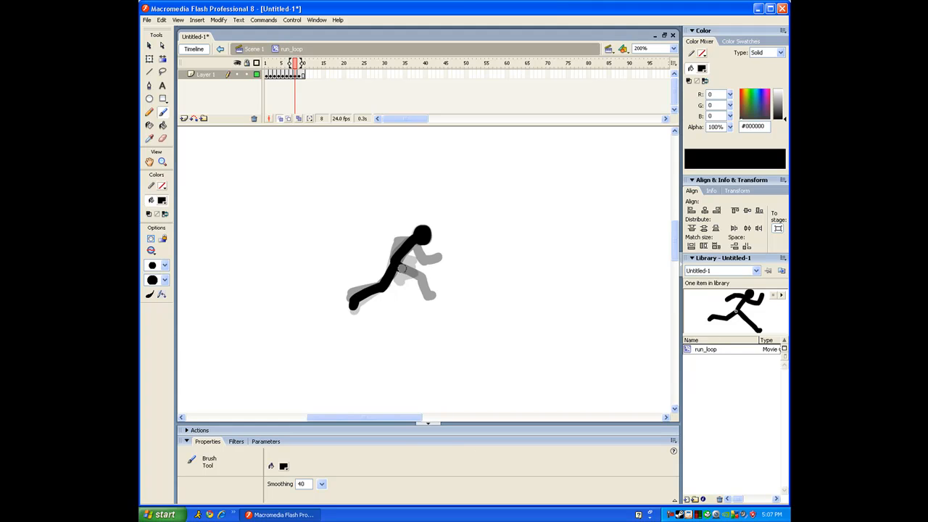
{"action": "left_click_drag", "start_coordinate": [413, 289], "coordinate": [417, 293]}
{"action": "left_click_drag", "start_coordinate": [411, 250], "coordinate": [432, 257]}
{"action": "key", "text": "."}
Remove the trailing frame 10 from run_loop and test-play the loop
{"action": "left_click", "coordinate": [303, 74]}
{"action": "right_click", "coordinate": [305, 74]}
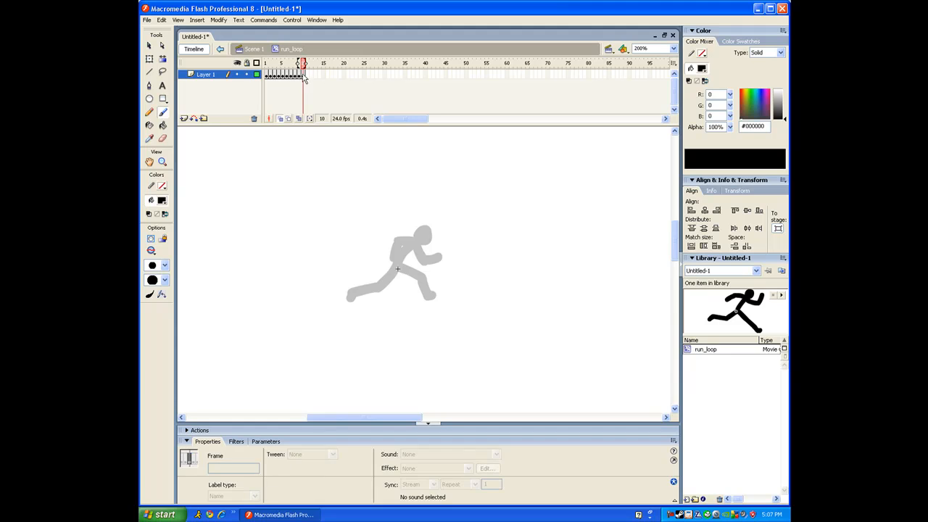
{"action": "left_click", "coordinate": [326, 98]}
{"action": "key", "text": "ctrl+Return"}
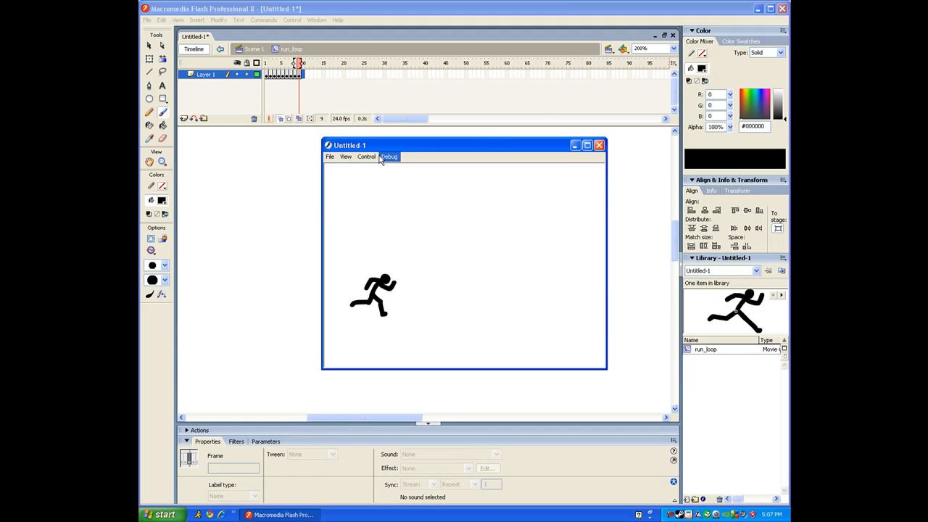
{"action": "left_click", "coordinate": [599, 146]}
Return to Scene 1, then reopen the figure symbol in place and scrub through its poses
{"action": "left_click", "coordinate": [251, 49]}
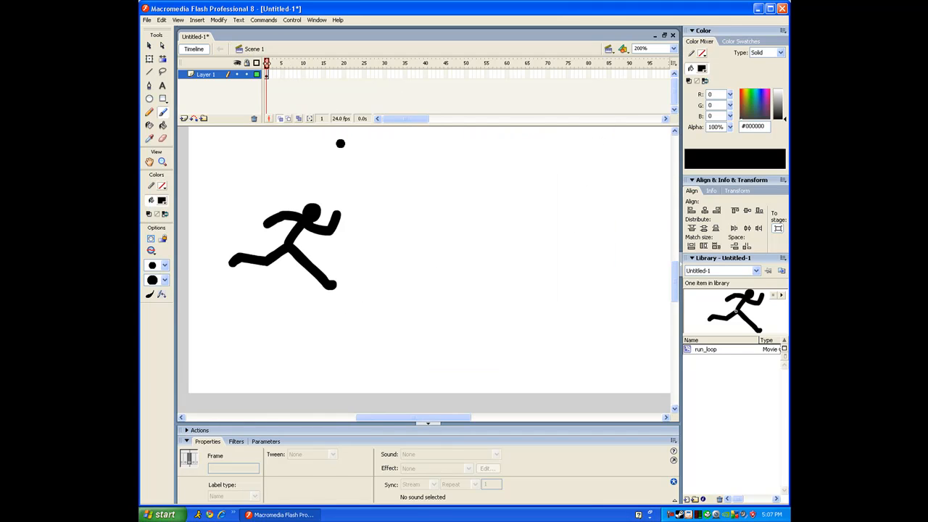
{"action": "left_click", "coordinate": [149, 45]}
{"action": "left_click", "coordinate": [653, 48]}
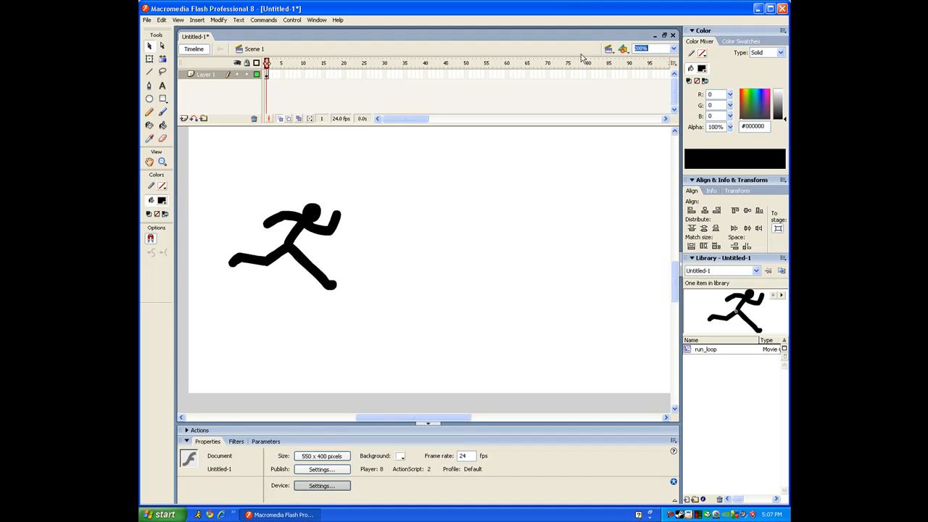
{"action": "left_click", "coordinate": [327, 223]}
{"action": "double_click", "coordinate": [319, 224]}
{"action": "left_click", "coordinate": [295, 81]}
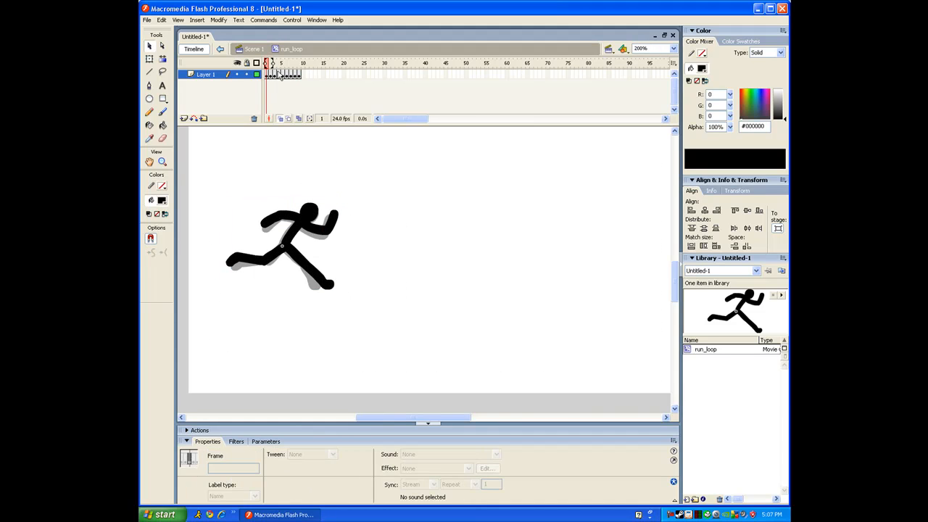
{"action": "left_click_drag", "start_coordinate": [268, 66], "coordinate": [286, 75]}
Remove frames 5 and 7 from the run cycle, scrubbing the shortened loop after each
{"action": "left_click", "coordinate": [285, 75]}
{"action": "right_click", "coordinate": [285, 73]}
{"action": "left_click", "coordinate": [296, 95]}
{"action": "left_click_drag", "start_coordinate": [288, 75], "coordinate": [310, 67]}
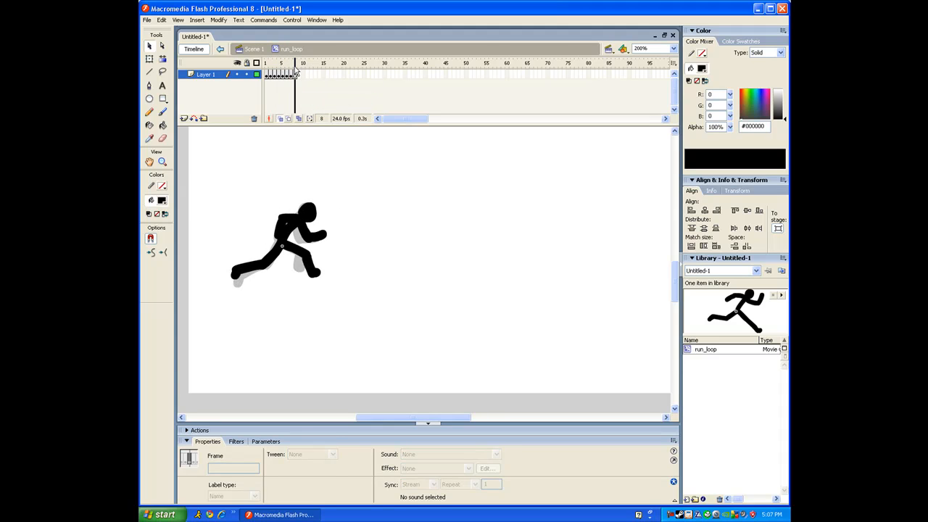
{"action": "left_click", "coordinate": [290, 75]}
{"action": "right_click", "coordinate": [290, 75]}
{"action": "left_click", "coordinate": [312, 102]}
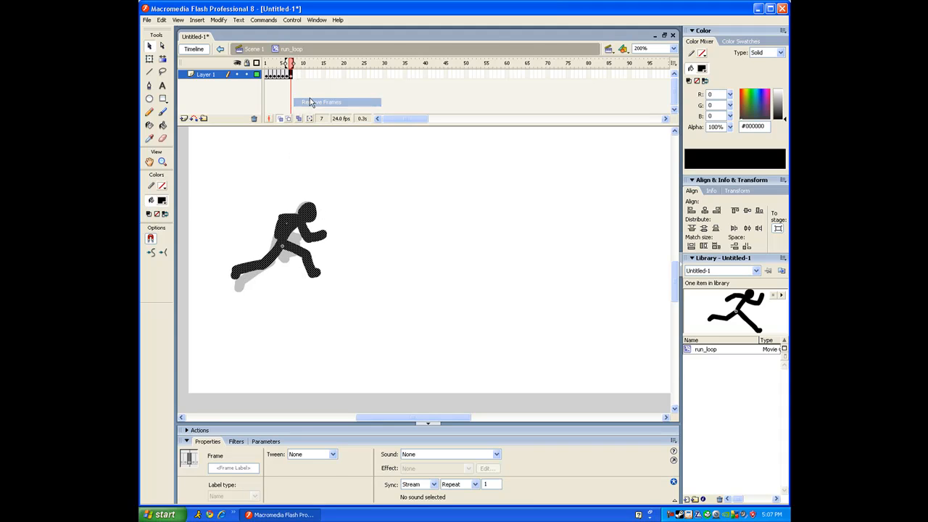
{"action": "left_click_drag", "start_coordinate": [274, 67], "coordinate": [290, 66]}
Back on Scene 1, test-play the shortened running cycle
{"action": "left_click", "coordinate": [253, 49]}
{"action": "key", "text": "ctrl+Return"}
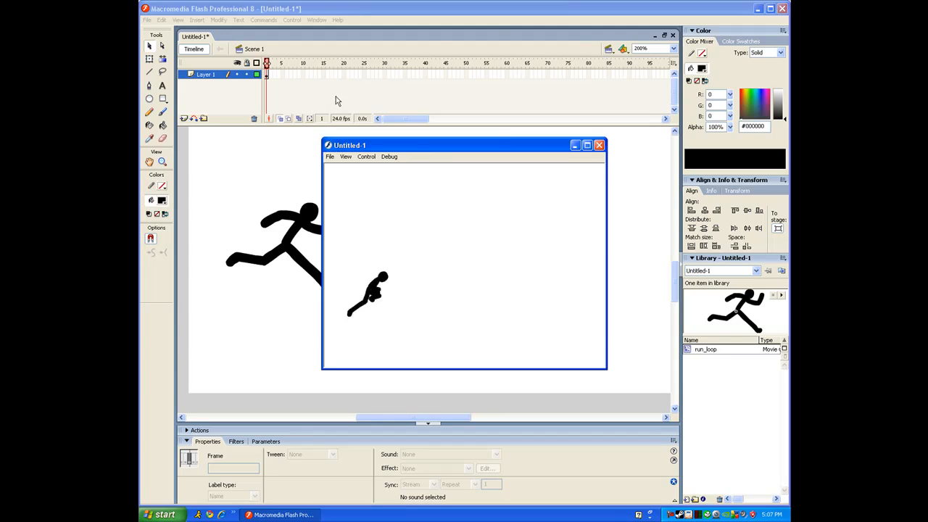
{"action": "left_click", "coordinate": [599, 146]}
Open run_loop, remove a frame at frame 3, and scrub the shortened cycle
{"action": "double_click", "coordinate": [314, 212]}
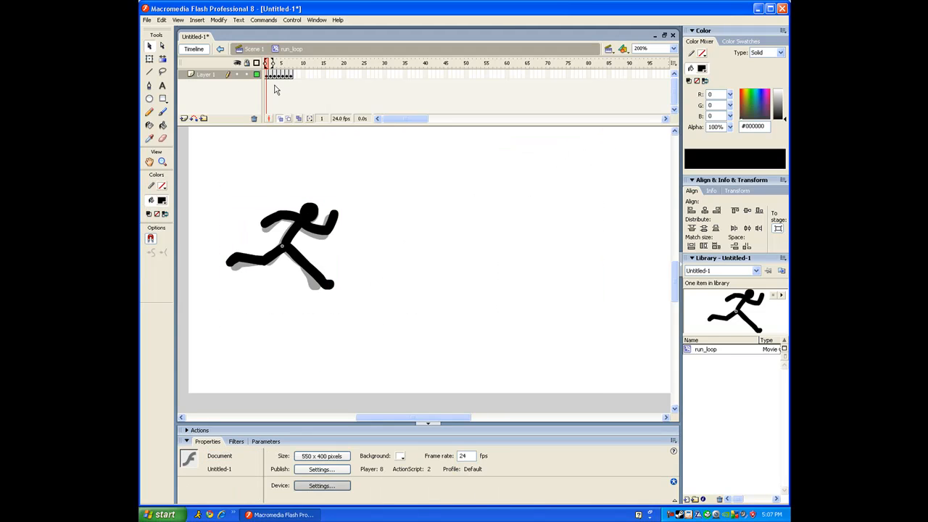
{"action": "left_click", "coordinate": [272, 75]}
{"action": "left_click", "coordinate": [276, 75]}
{"action": "right_click", "coordinate": [276, 77]}
{"action": "left_click", "coordinate": [285, 95]}
{"action": "left_click_drag", "start_coordinate": [266, 74], "coordinate": [287, 81]}
Test the shortened loop from Scene 1, briefly reopen run_loop, and test it again
{"action": "key", "text": "ctrl+e"}
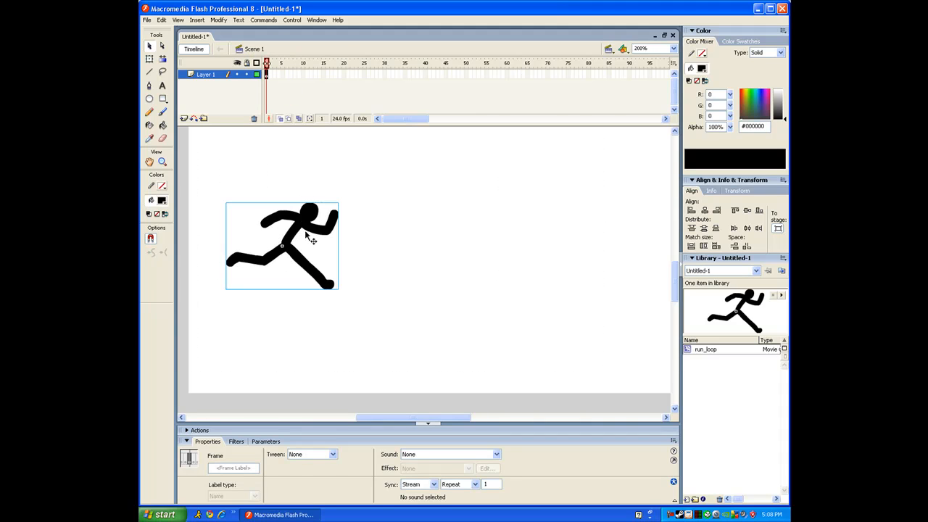
{"action": "key", "text": "ctrl+Return"}
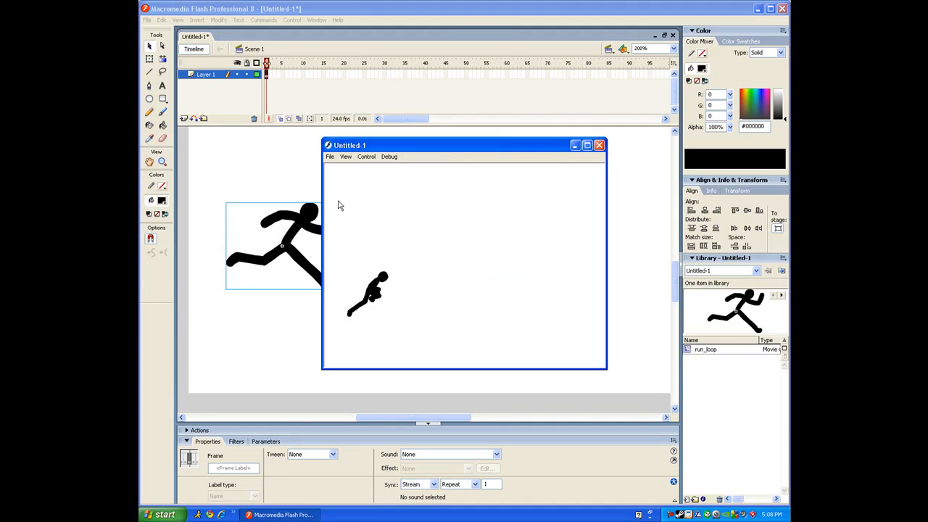
{"action": "left_click", "coordinate": [600, 147]}
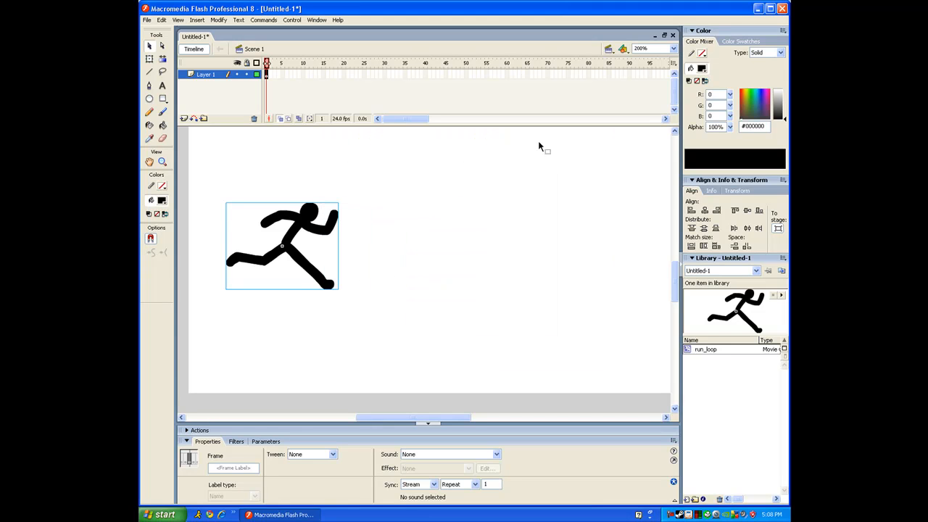
{"action": "key", "text": "ctrl+e"}
{"action": "key", "text": "ctrl+e"}
{"action": "key", "text": "ctrl+e"}
{"action": "key", "text": "Return"}
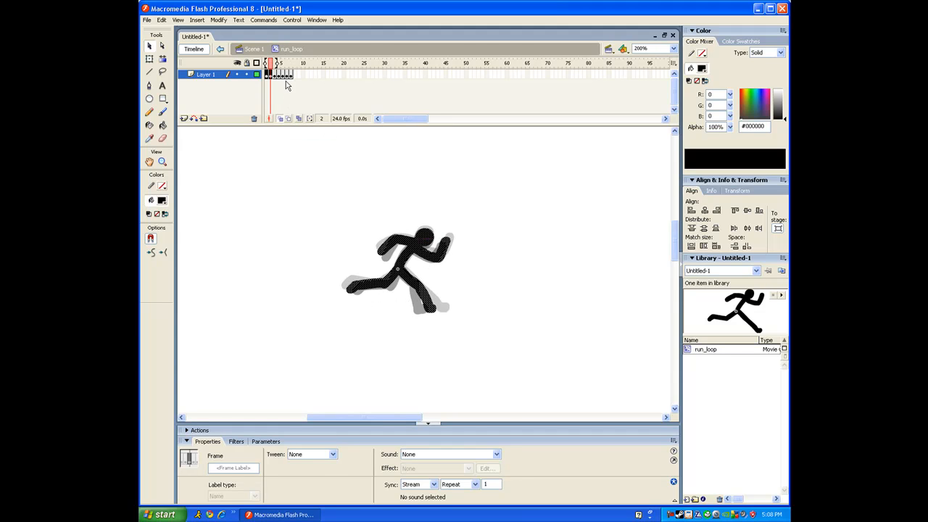
{"action": "left_click", "coordinate": [253, 49]}
{"action": "key", "text": "ctrl+Return"}
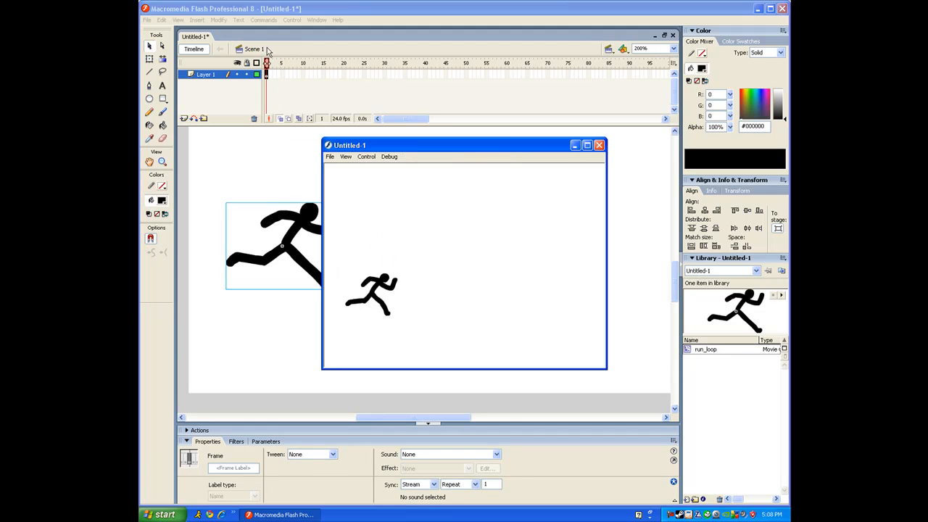
{"action": "left_click", "coordinate": [600, 144]}
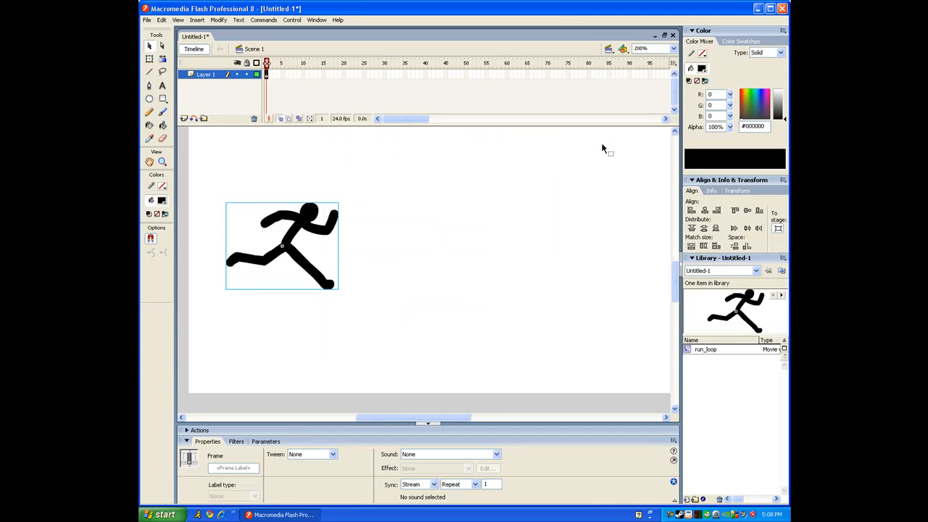
Copy run_loop's frame 1 and paste it as a new frame 8
{"action": "double_click", "coordinate": [322, 210]}
{"action": "left_click", "coordinate": [292, 77]}
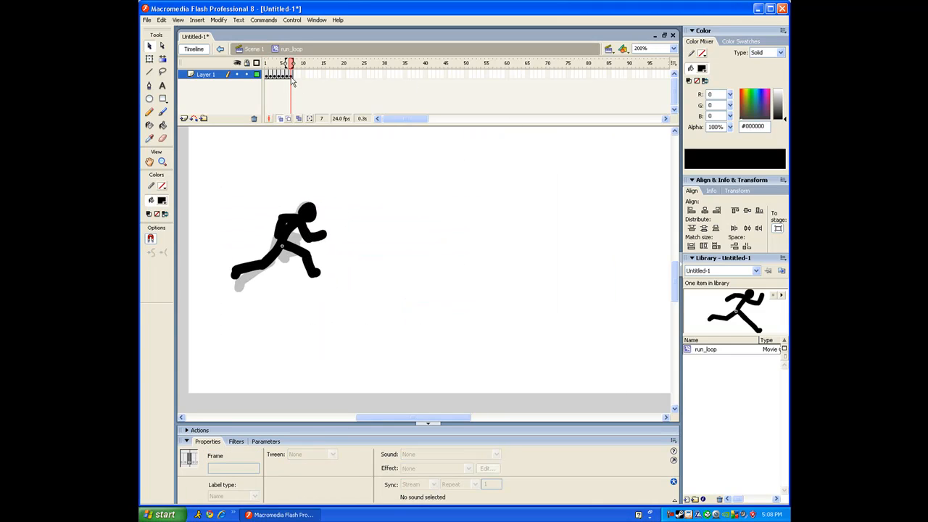
{"action": "left_click", "coordinate": [266, 76]}
{"action": "right_click", "coordinate": [317, 214]}
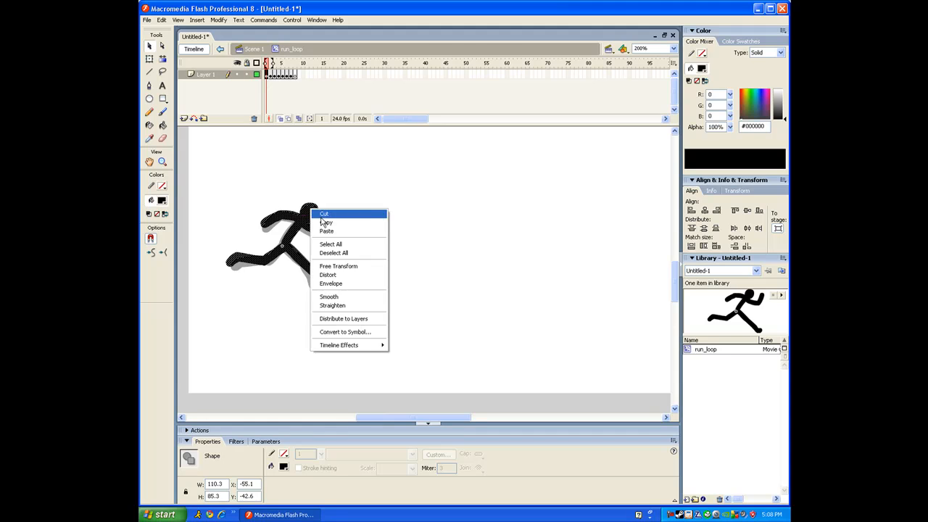
{"action": "right_click", "coordinate": [269, 75]}
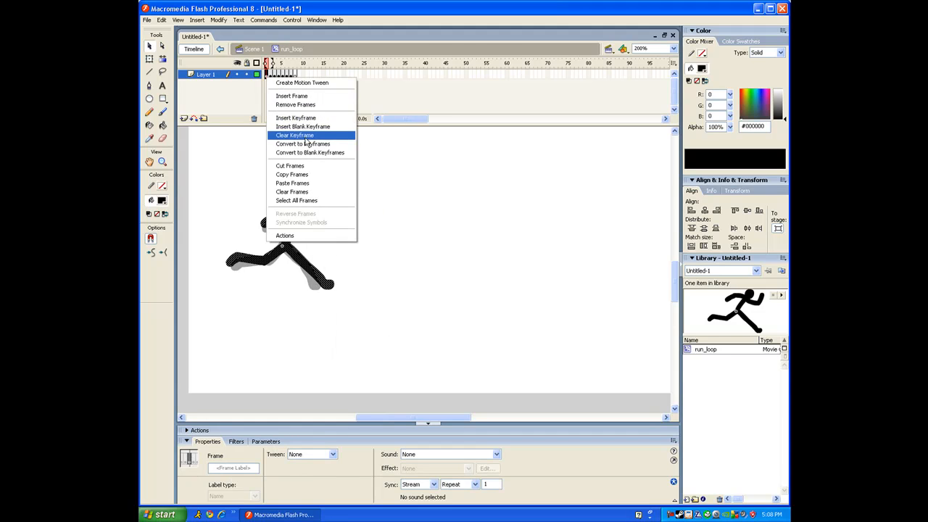
{"action": "left_click", "coordinate": [293, 174]}
{"action": "right_click", "coordinate": [299, 75]}
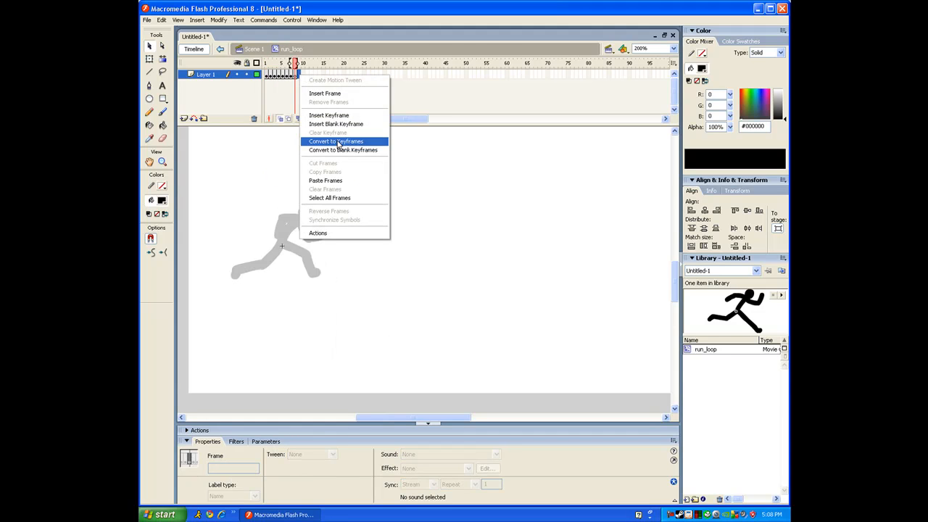
{"action": "left_click", "coordinate": [328, 180]}
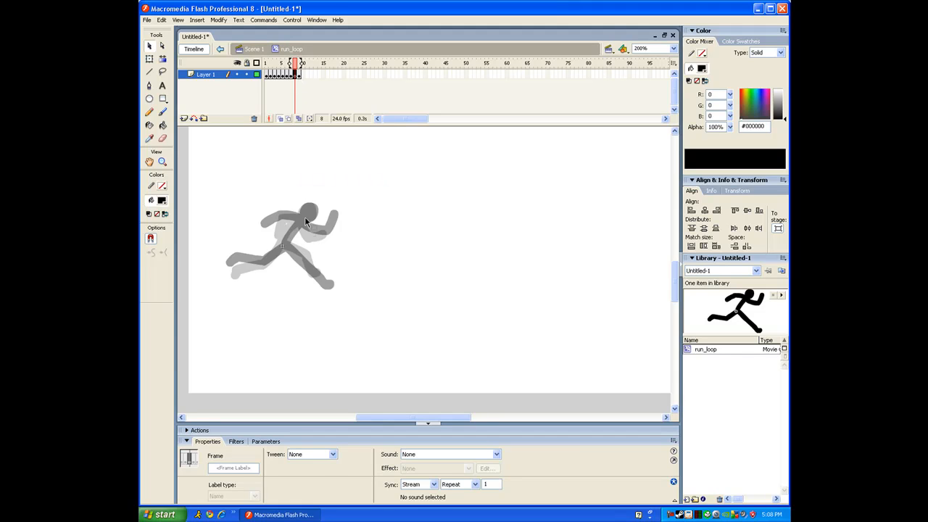
Repaint the head, front leg and forward arm in black, then remove frames beyond frame 8
{"action": "left_click", "coordinate": [163, 112]}
{"action": "mouse_move", "coordinate": [308, 212]}
{"action": "left_mouse_down"}
{"action": "mouse_move", "coordinate": [266, 262]}
{"action": "mouse_move", "coordinate": [232, 267]}
{"action": "left_mouse_up"}
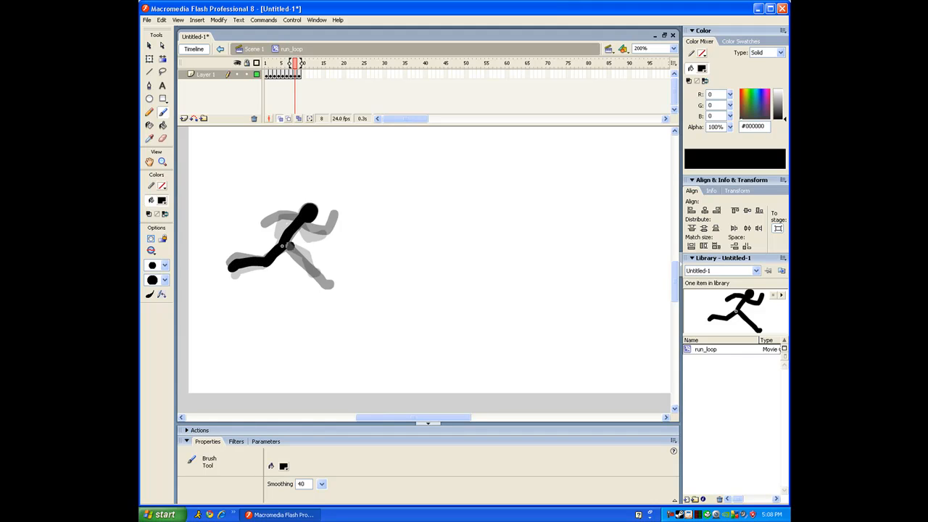
{"action": "left_click_drag", "start_coordinate": [286, 247], "coordinate": [325, 280]}
{"action": "mouse_move", "coordinate": [302, 223]}
{"action": "left_mouse_down"}
{"action": "mouse_move", "coordinate": [317, 236]}
{"action": "mouse_move", "coordinate": [335, 219]}
{"action": "mouse_move", "coordinate": [281, 217]}
{"action": "mouse_move", "coordinate": [266, 229]}
{"action": "left_mouse_up"}
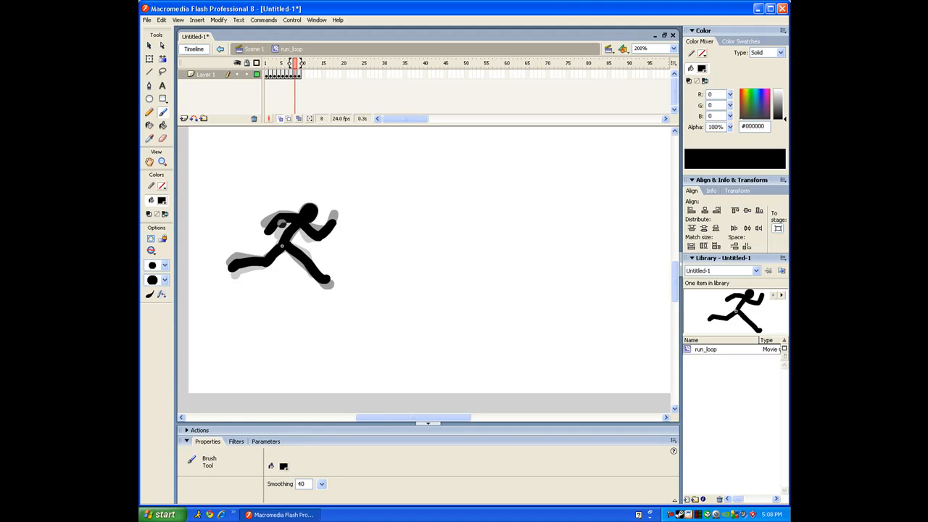
{"action": "left_click", "coordinate": [298, 74]}
{"action": "right_click", "coordinate": [300, 75]}
{"action": "left_click", "coordinate": [325, 97]}
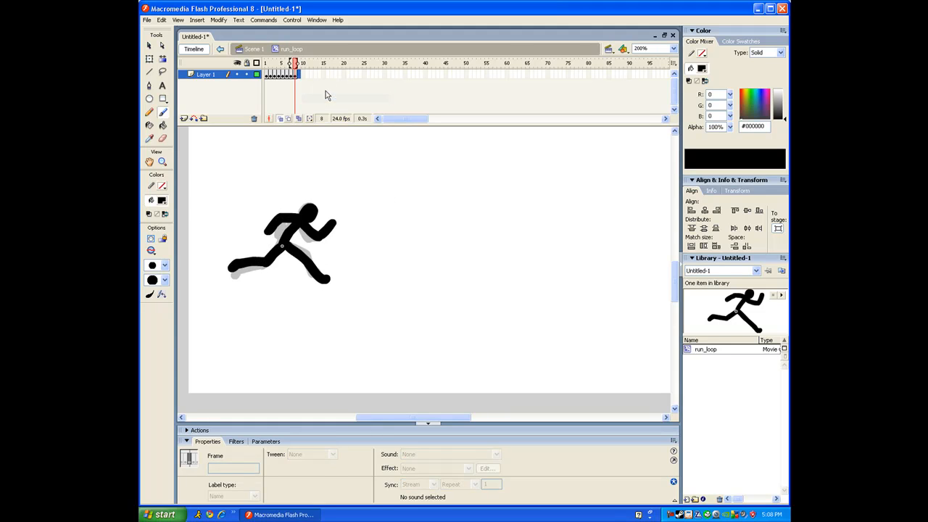
Test-play the cycle from Scene 1 and nudge the runner slightly left and down
{"action": "left_click", "coordinate": [254, 48]}
{"action": "key", "text": "ctrl+Return"}
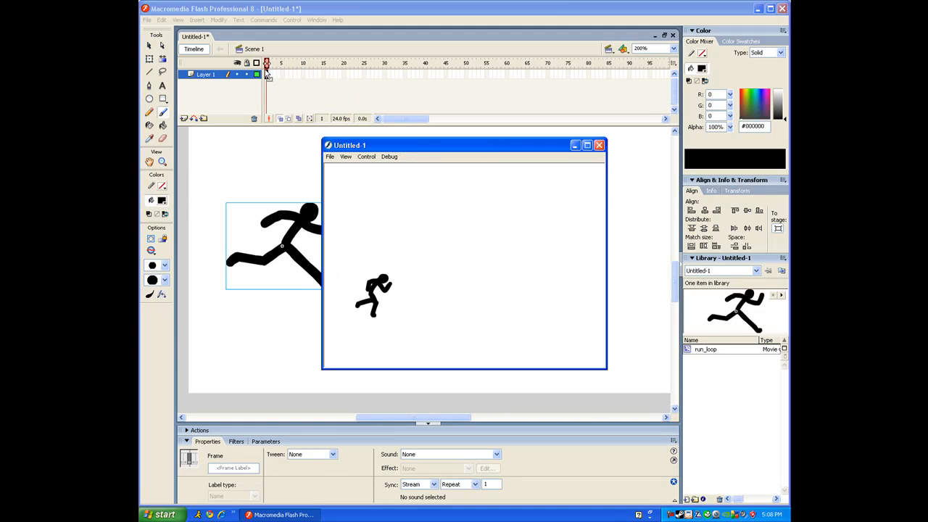
{"action": "left_click", "coordinate": [599, 146]}
{"action": "left_click_drag", "start_coordinate": [308, 214], "coordinate": [354, 254]}
{"action": "key", "text": "space"}
Test the movie again and extend Layer 1 to 48 frames
{"action": "left_click", "coordinate": [269, 74]}
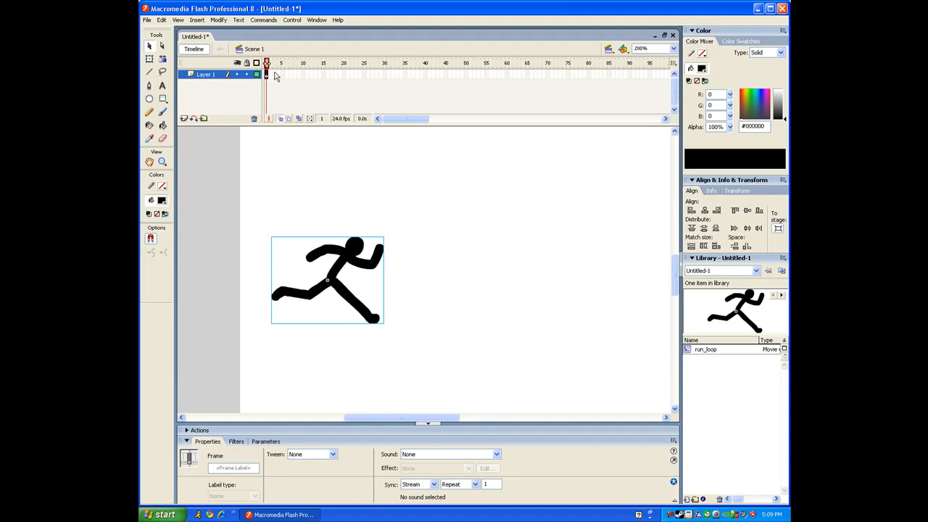
{"action": "key", "text": "ctrl+Return"}
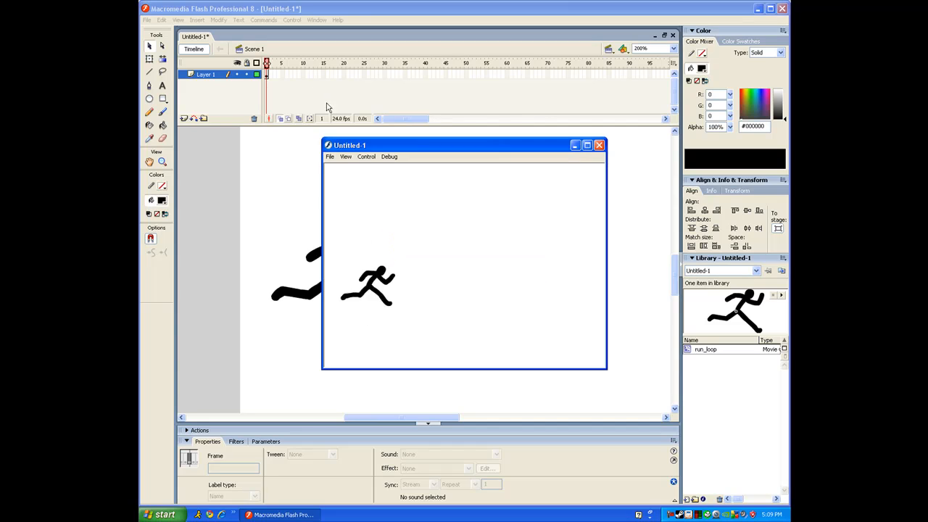
{"action": "left_click", "coordinate": [599, 146]}
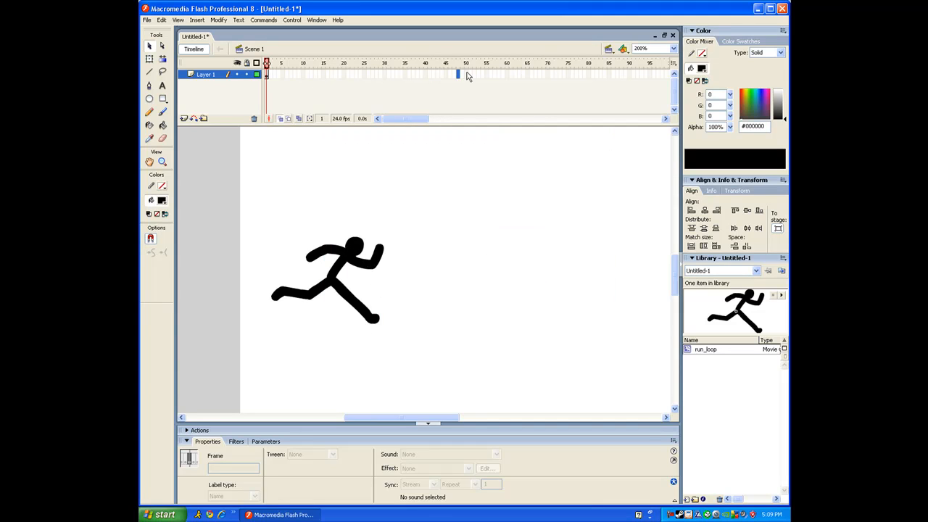
{"action": "key", "text": "F5"}
Place the runner at the stage's right side and apply a motion tween across the 48 frames
{"action": "left_click_drag", "start_coordinate": [353, 257], "coordinate": [544, 234]}
{"action": "left_click", "coordinate": [373, 74]}
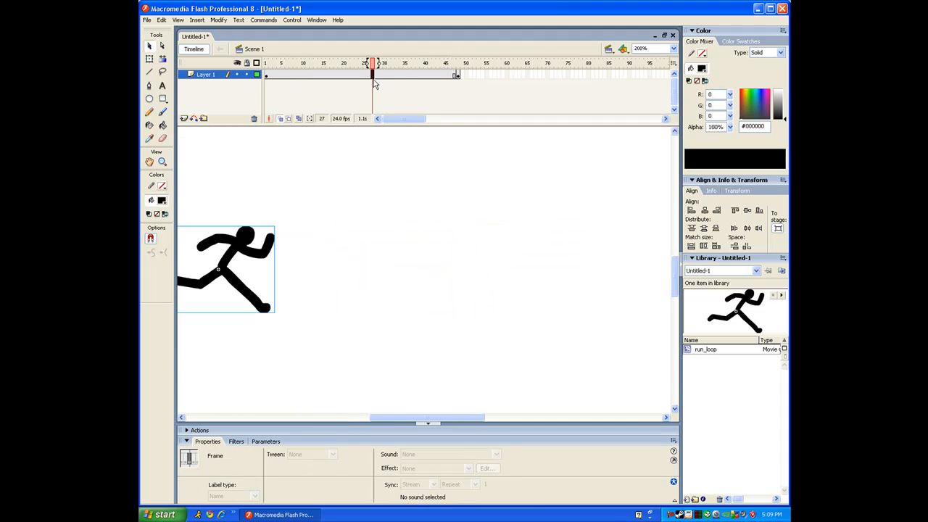
{"action": "left_click", "coordinate": [312, 454]}
{"action": "left_click", "coordinate": [305, 469]}
{"action": "mouse_move", "coordinate": [270, 82]}
{"action": "left_mouse_down"}
{"action": "mouse_move", "coordinate": [296, 82]}
{"action": "mouse_move", "coordinate": [270, 82]}
{"action": "left_mouse_up"}
{"action": "key", "text": "Return"}
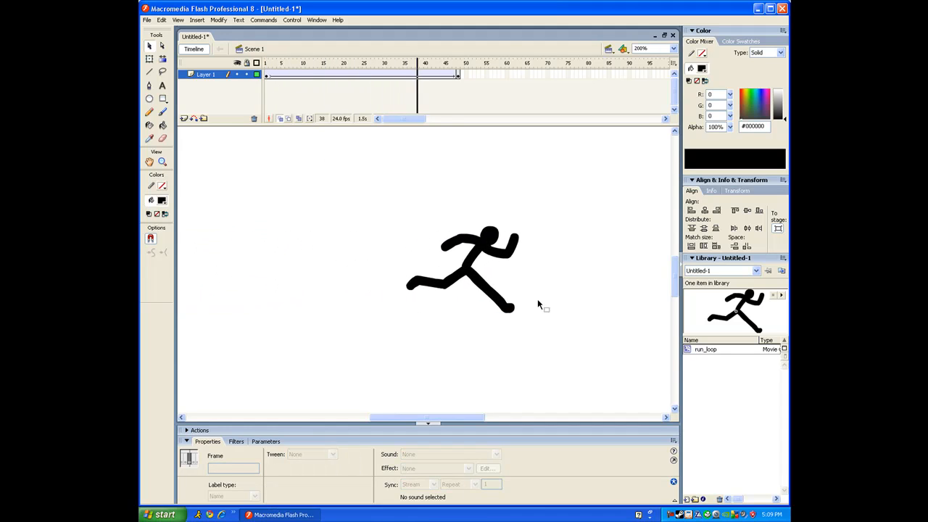
Review the early frames, test-play the tweened run, then go to frame 48
{"action": "left_click", "coordinate": [267, 74]}
{"action": "left_click", "coordinate": [320, 98]}
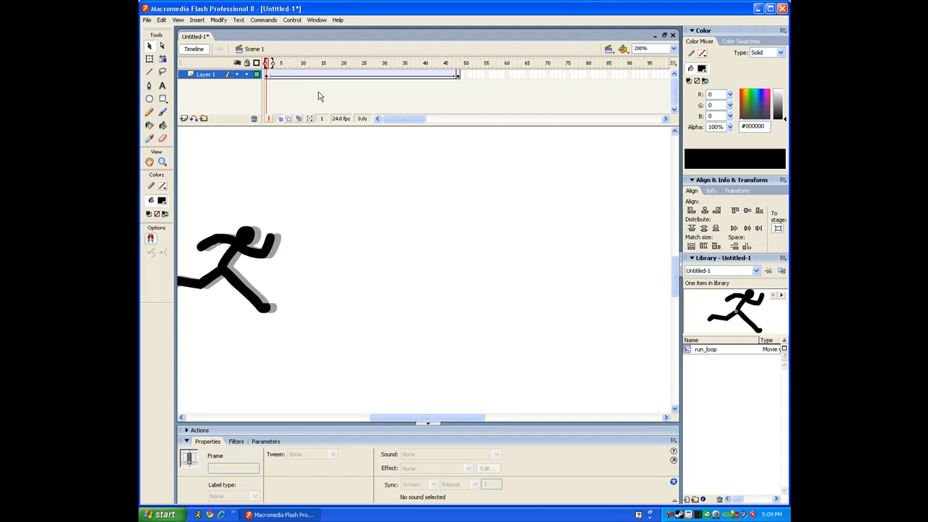
{"action": "mouse_move", "coordinate": [283, 74]}
{"action": "left_mouse_down"}
{"action": "mouse_move", "coordinate": [328, 74]}
{"action": "mouse_move", "coordinate": [271, 74]}
{"action": "left_mouse_up"}
{"action": "left_click", "coordinate": [277, 88]}
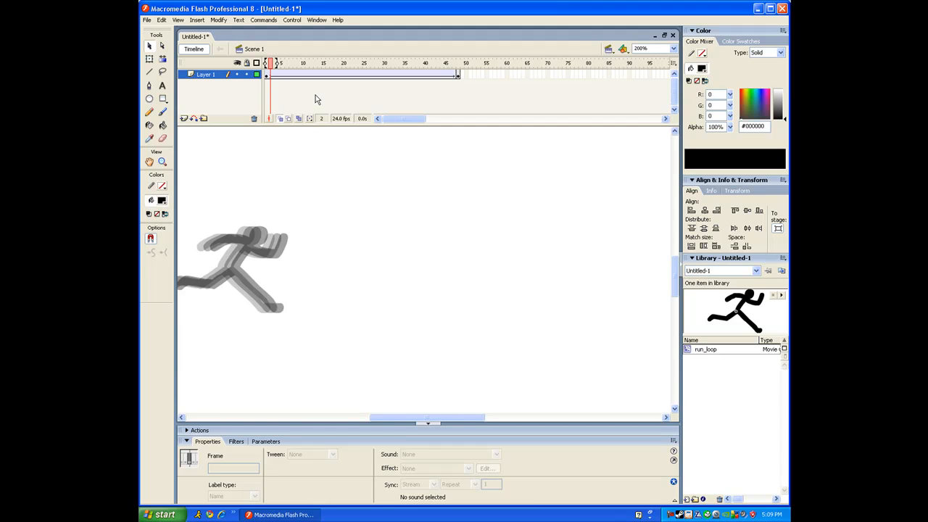
{"action": "key", "text": "ctrl+Return"}
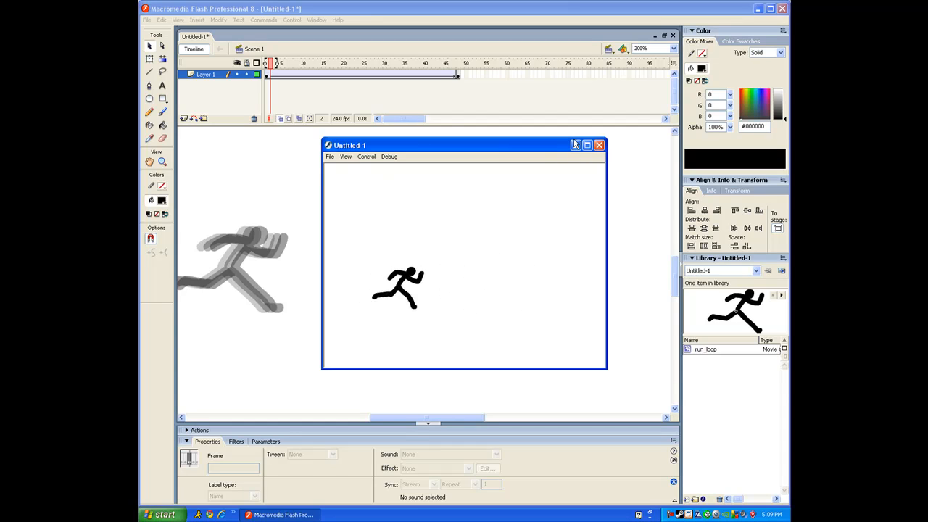
{"action": "left_click", "coordinate": [599, 146]}
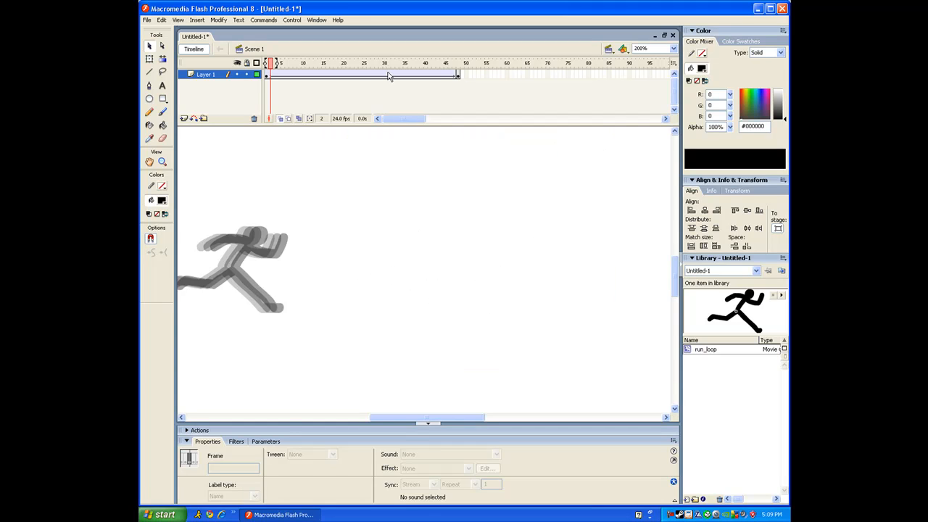
{"action": "left_click", "coordinate": [457, 74]}
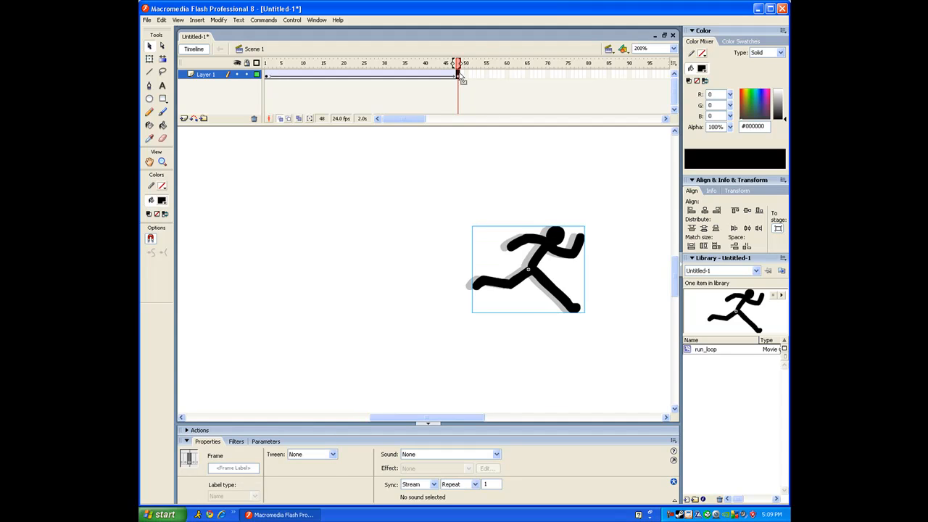
Drag the frame-48 runner further right and test the tweened motion
{"action": "left_click_drag", "start_coordinate": [532, 269], "coordinate": [584, 269]}
{"action": "key", "text": "space"}
{"action": "left_click_drag", "start_coordinate": [584, 269], "coordinate": [510, 264]}
{"action": "left_click_drag", "start_coordinate": [511, 306], "coordinate": [643, 315]}
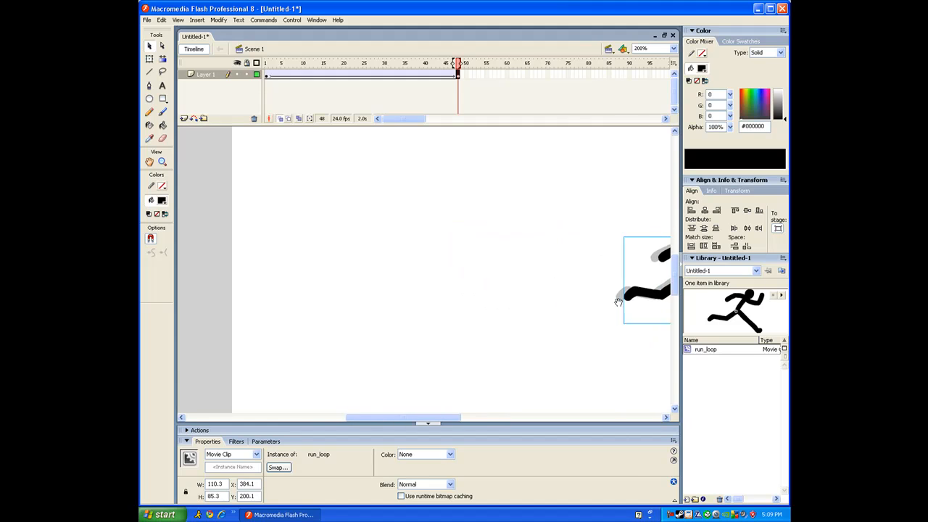
{"action": "left_click_drag", "start_coordinate": [288, 75], "coordinate": [396, 90]}
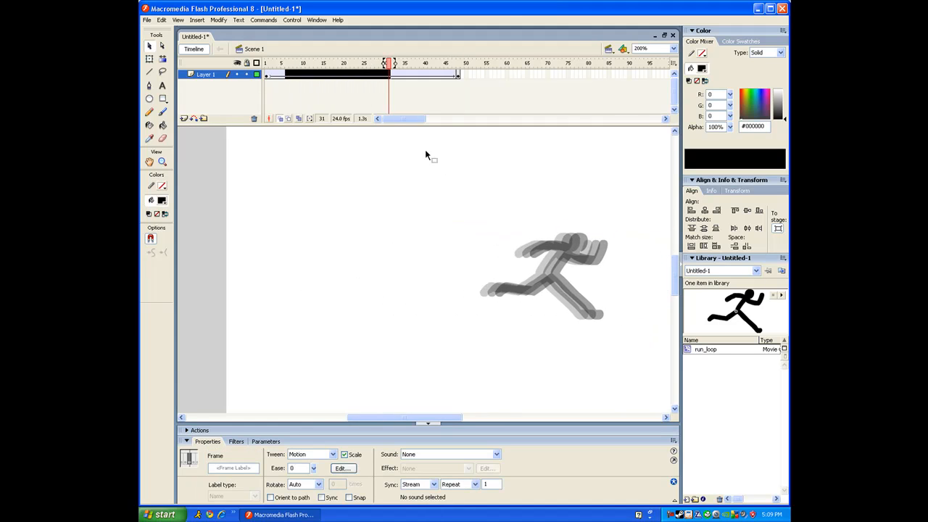
{"action": "key", "text": "ctrl+Return"}
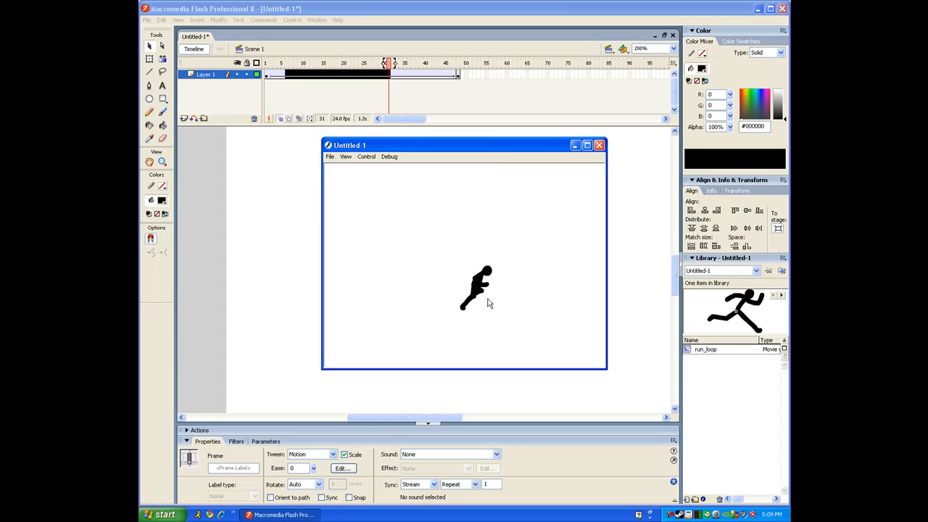
{"action": "left_click", "coordinate": [600, 146]}
{"action": "left_click", "coordinate": [457, 74]}
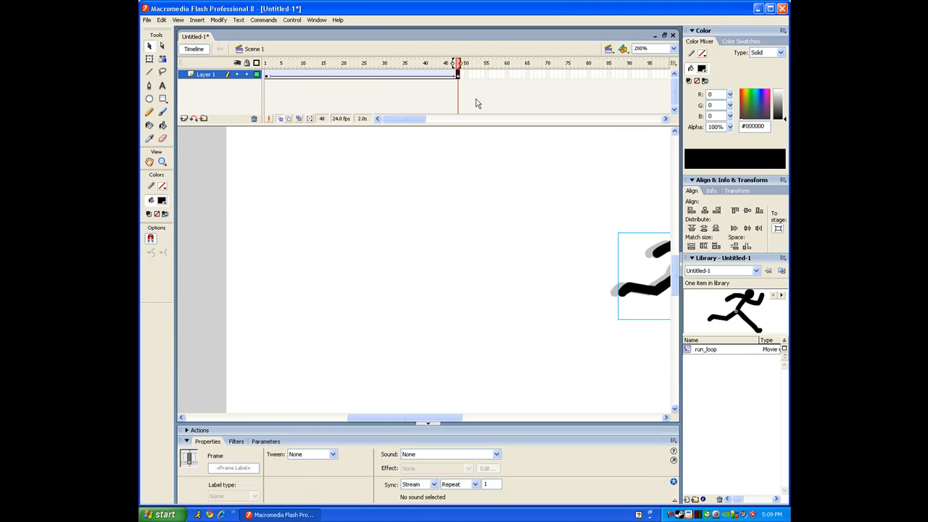
Push the frame-48 runner further right to X 529.5 past the stage edge, testing each move
{"action": "left_click_drag", "start_coordinate": [530, 236], "coordinate": [320, 195]}
{"action": "left_click_drag", "start_coordinate": [448, 223], "coordinate": [540, 224]}
{"action": "key", "text": "ctrl+Return"}
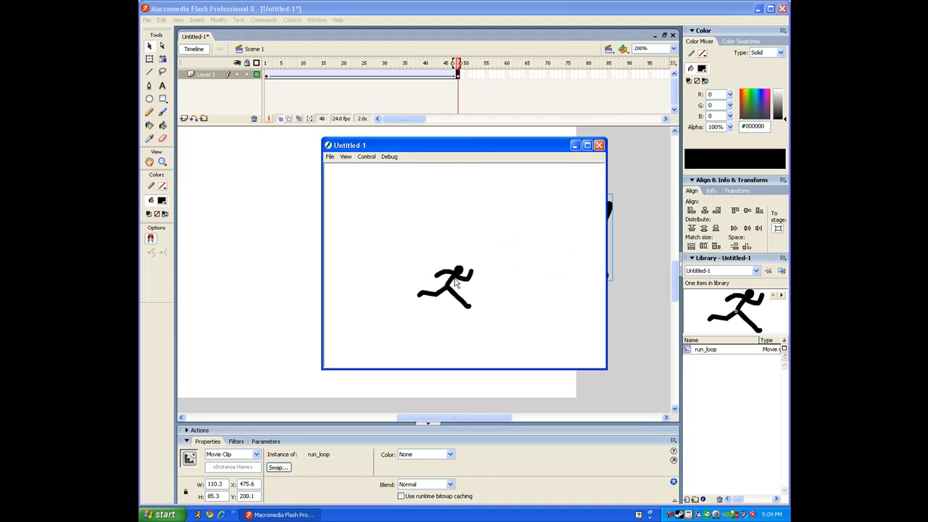
{"action": "left_click", "coordinate": [599, 145]}
{"action": "left_click_drag", "start_coordinate": [576, 210], "coordinate": [654, 210]}
{"action": "left_click_drag", "start_coordinate": [574, 221], "coordinate": [456, 219]}
{"action": "key", "text": "ctrl+Return"}
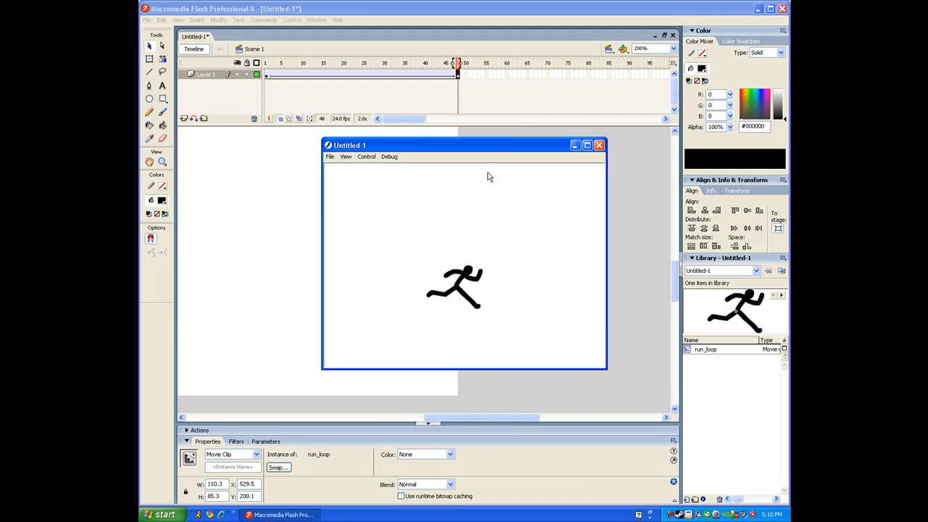
{"action": "left_click", "coordinate": [599, 146]}
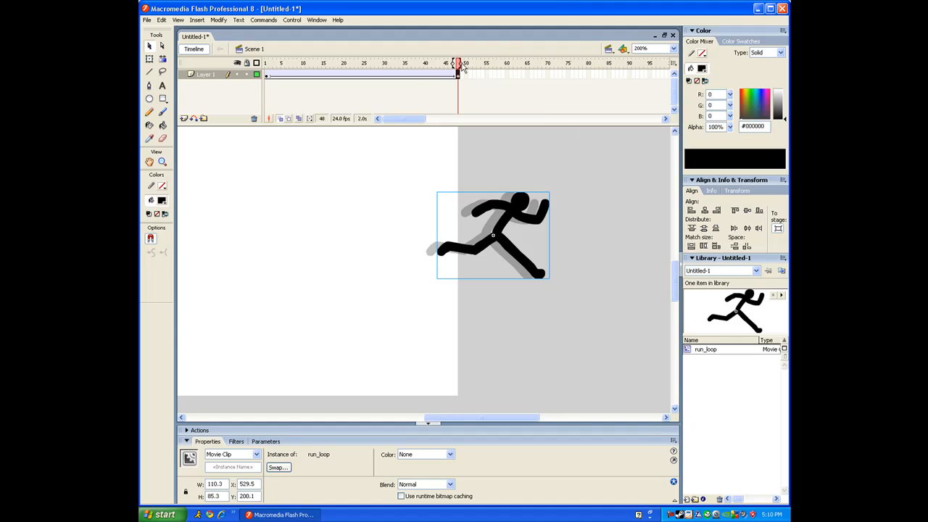
Drag the frame-48 runner back toward the stage centre and test the movie
{"action": "left_click_drag", "start_coordinate": [522, 207], "coordinate": [450, 251]}
{"action": "left_click", "coordinate": [150, 59]}
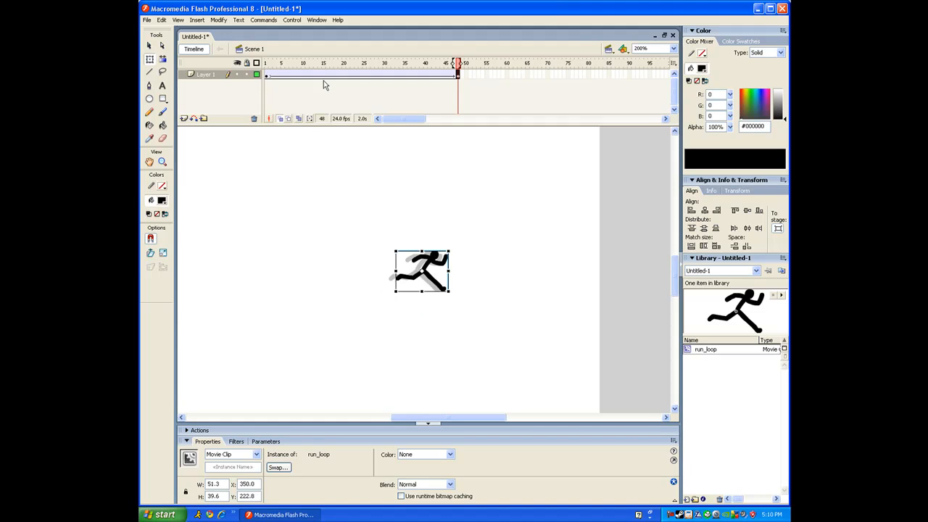
{"action": "key", "text": "ctrl+Return"}
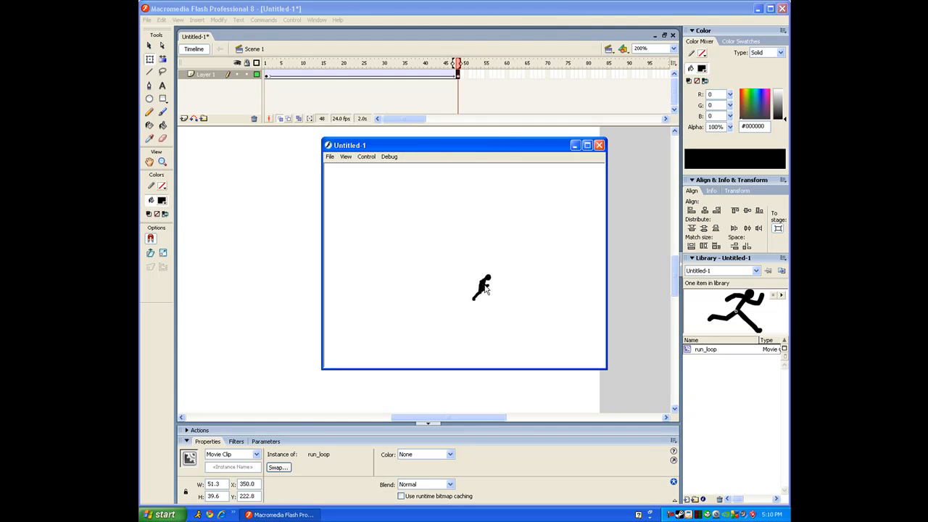
{"action": "left_click", "coordinate": [599, 145]}
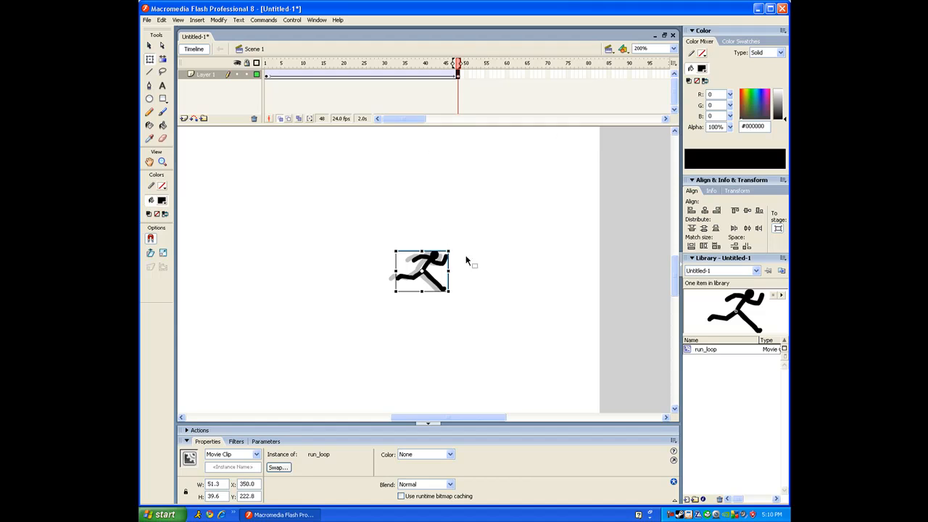
Shrink the end-frame runner to a tiny size, test it, then enlarge it to 92.1 × 71.3
{"action": "left_click_drag", "start_coordinate": [451, 249], "coordinate": [430, 265]}
{"action": "key", "text": "ctrl+Return"}
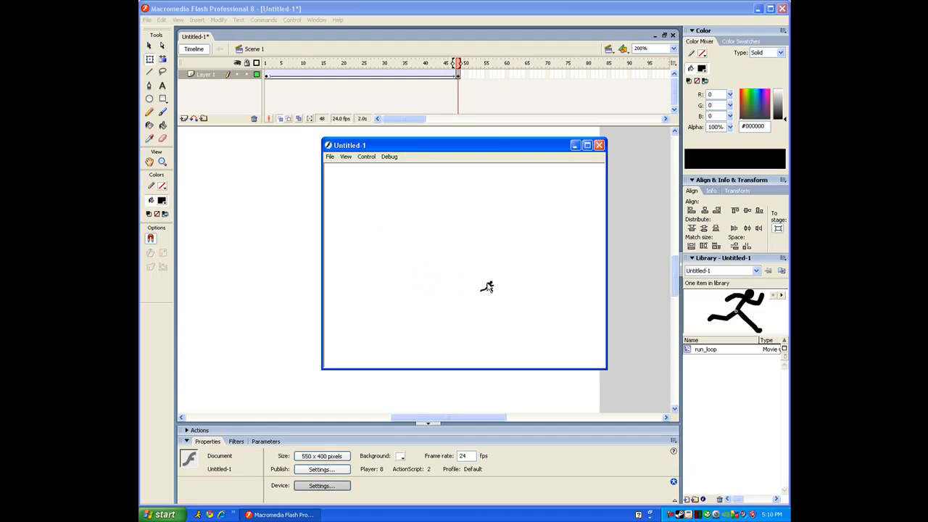
{"action": "left_click", "coordinate": [599, 146]}
{"action": "left_click", "coordinate": [439, 76]}
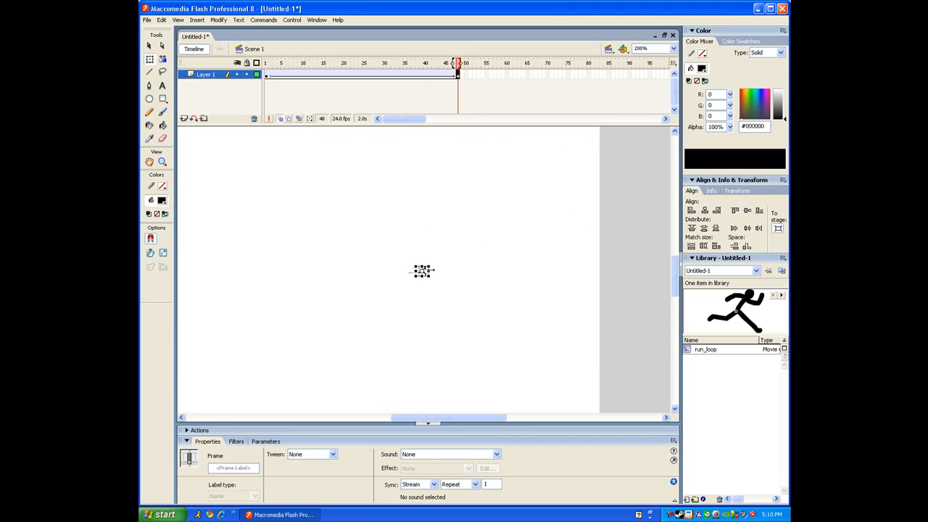
{"action": "left_click_drag", "start_coordinate": [431, 267], "coordinate": [471, 220]}
Test the enlarged end-frame runner, then select the run_loop figure on the stage
{"action": "left_click", "coordinate": [495, 206]}
{"action": "key", "text": "ctrl+Return"}
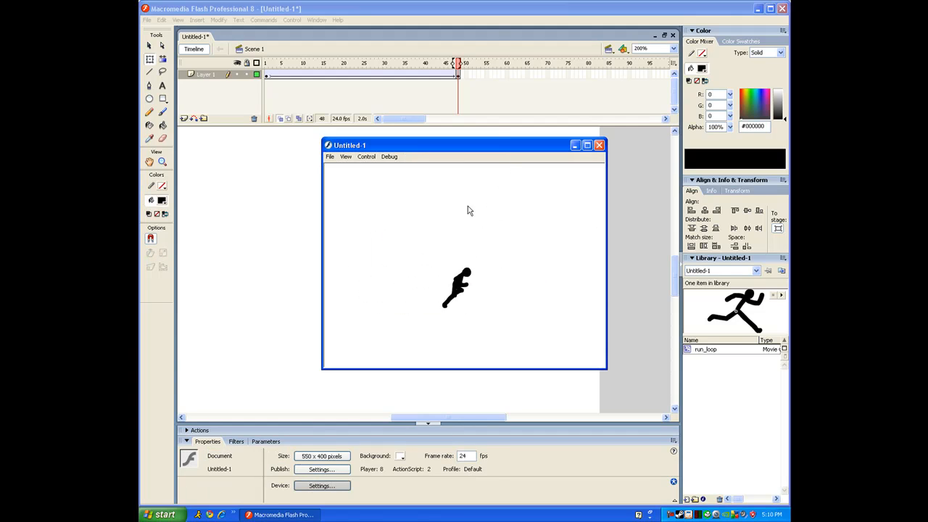
{"action": "left_click", "coordinate": [599, 145]}
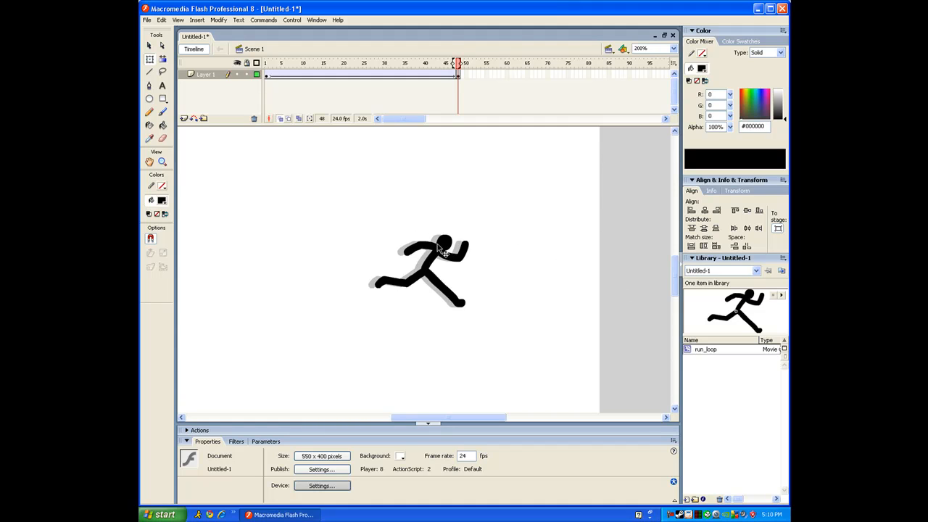
{"action": "left_click_drag", "start_coordinate": [481, 234], "coordinate": [341, 345]}
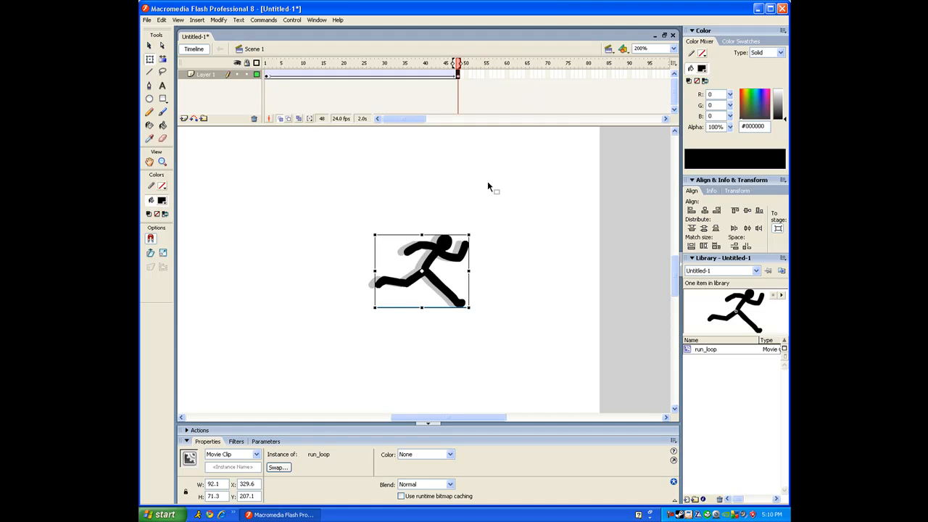
Extend Layer 1 to frame 87, then remove the extra frames 48–87
{"action": "left_click", "coordinate": [597, 74]}
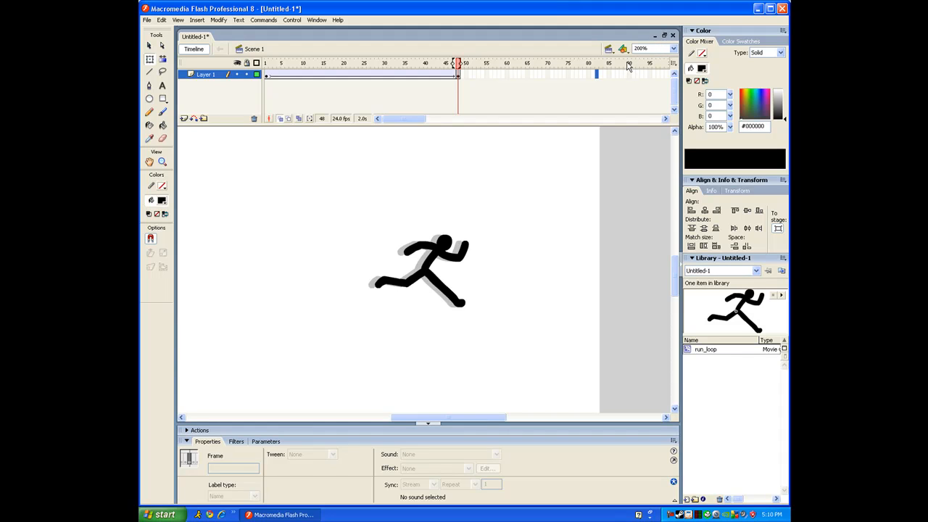
{"action": "left_click_drag", "start_coordinate": [552, 74], "coordinate": [619, 73]}
{"action": "key", "text": "F5"}
{"action": "left_click", "coordinate": [632, 89]}
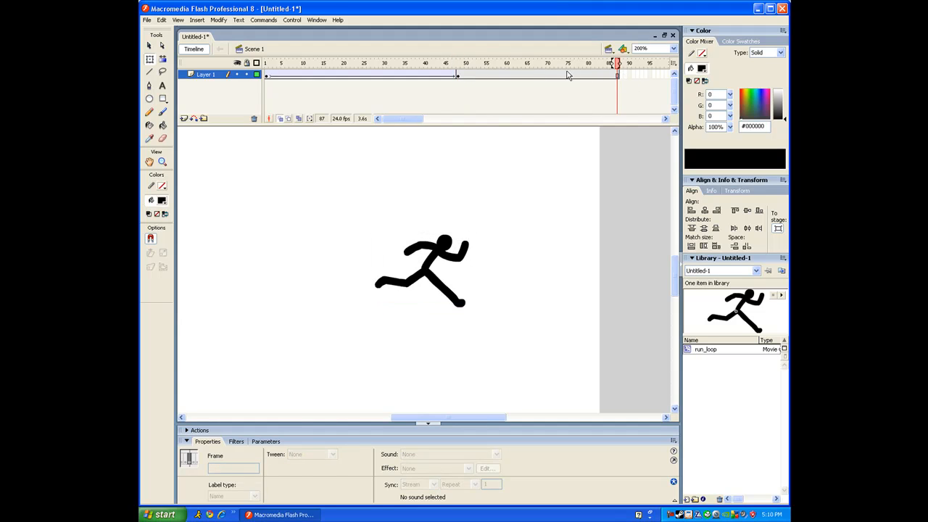
{"action": "left_click_drag", "start_coordinate": [462, 76], "coordinate": [621, 75]}
{"action": "right_click", "coordinate": [601, 75]}
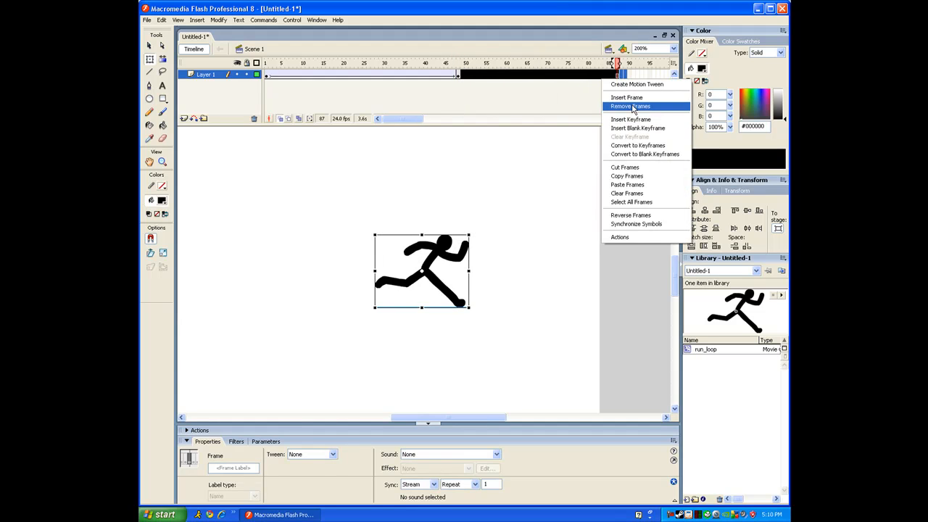
{"action": "left_click", "coordinate": [621, 100]}
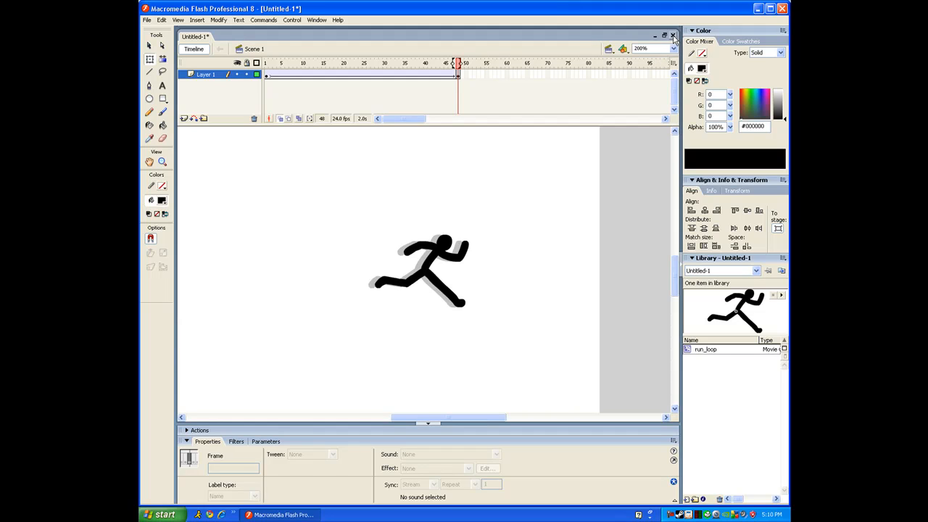